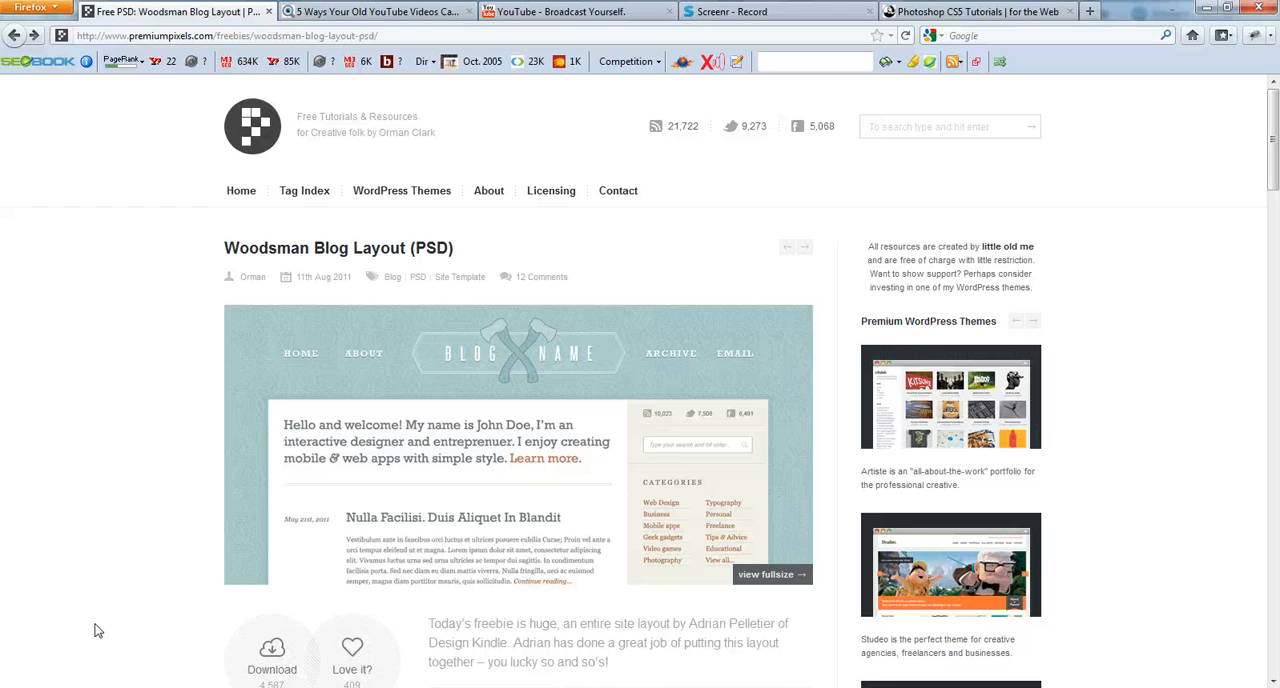
Step: Look over the Woodsman Blog Layout (PSD) page and its full-size preview of the blog design
scroll(98, 630, down, 2)
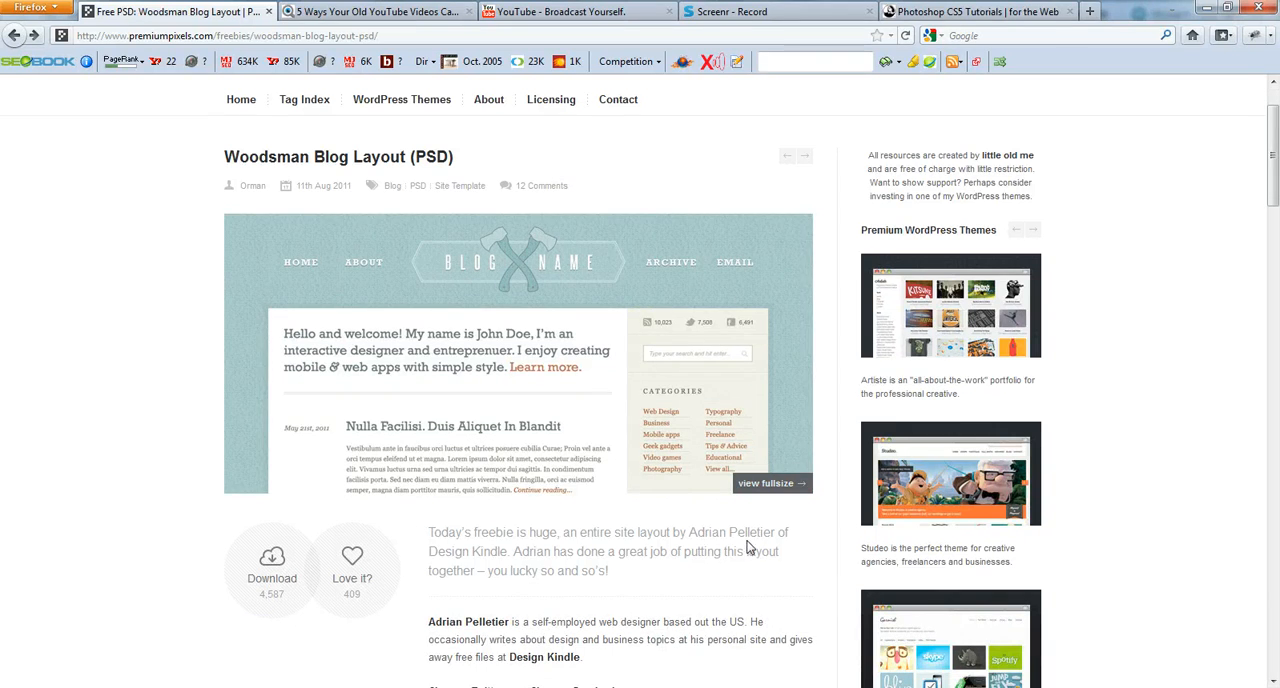
scroll(135, 498, up, 2)
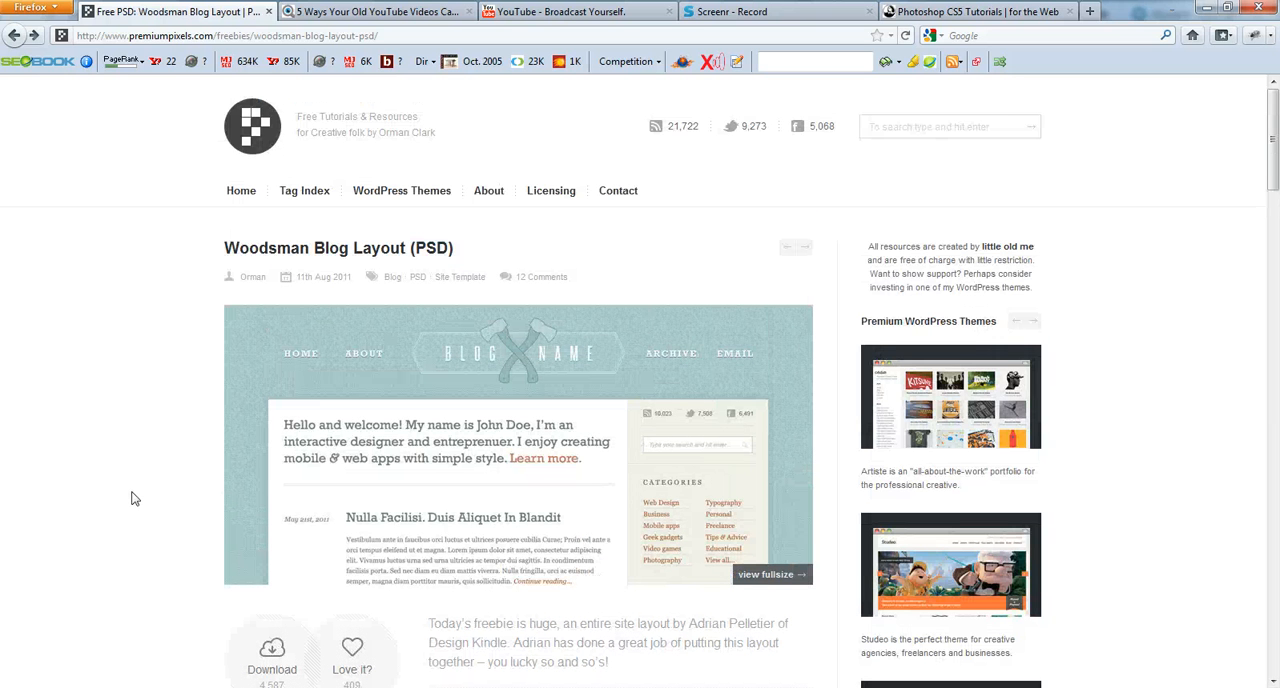
click(811, 580)
scroll(734, 449, down, 8)
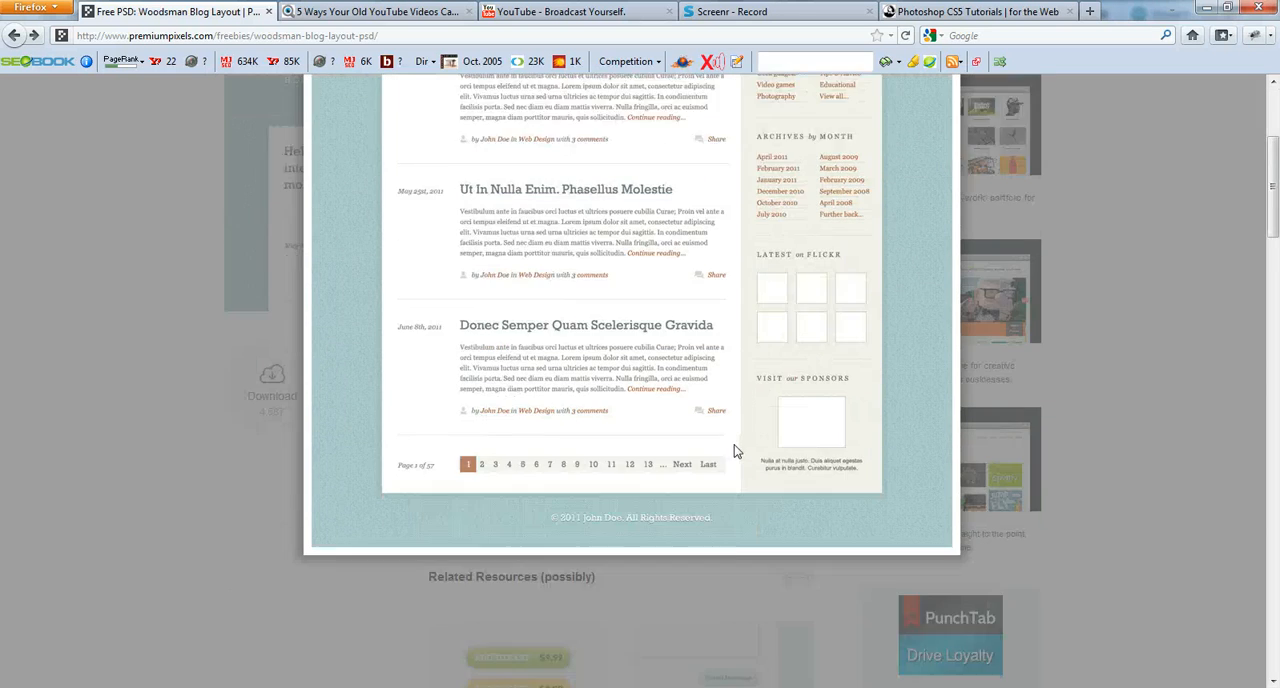
scroll(734, 449, up, 8)
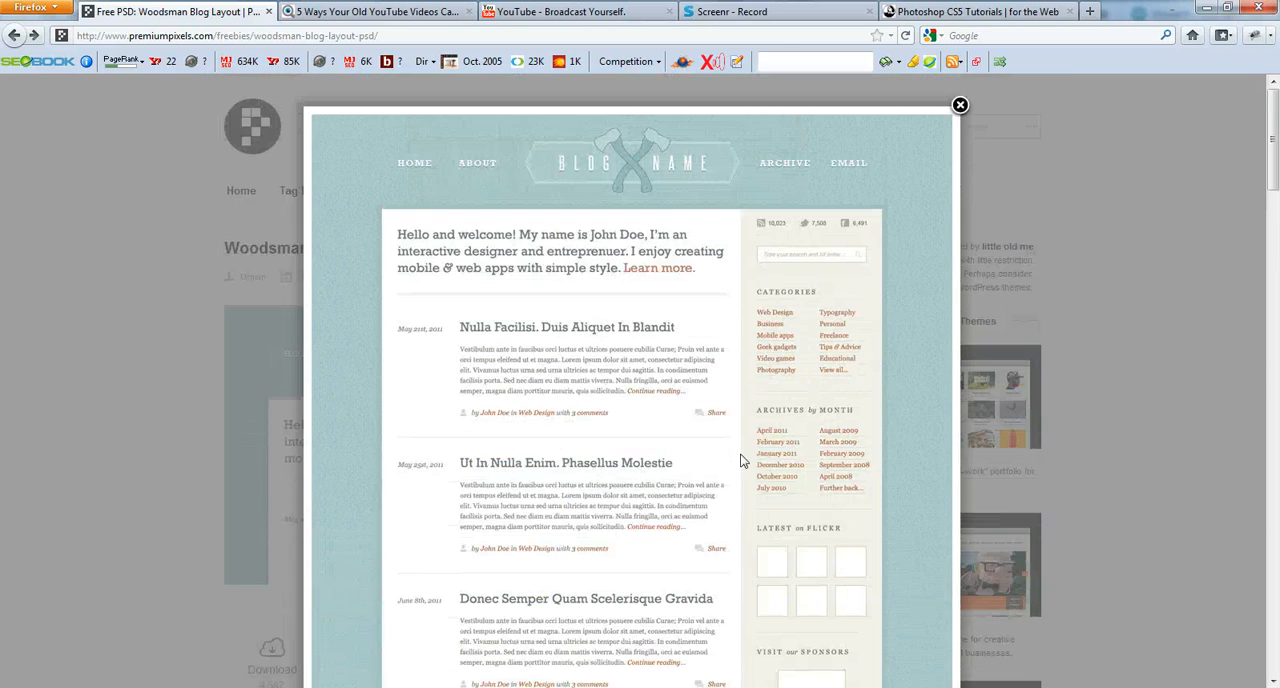
click(960, 105)
scroll(148, 518, down, 2)
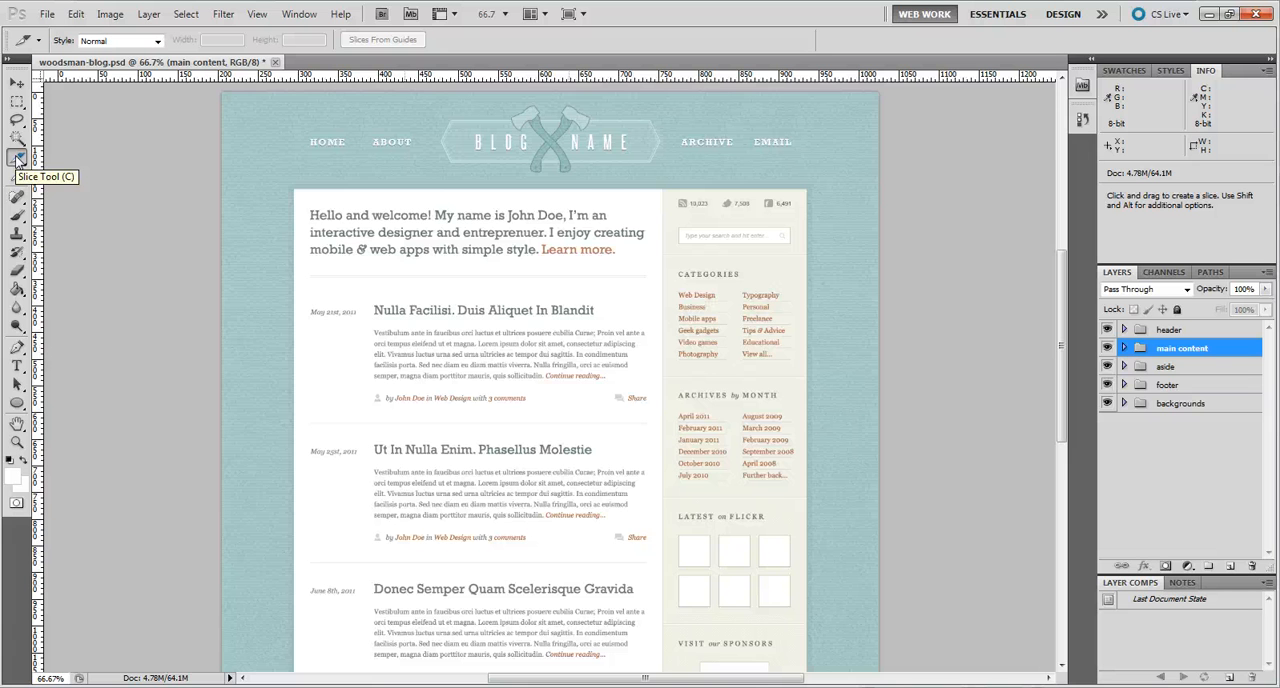
Step: Switch to woodsman-blog.psd in Photoshop and turn on the display of slices
click(257, 14)
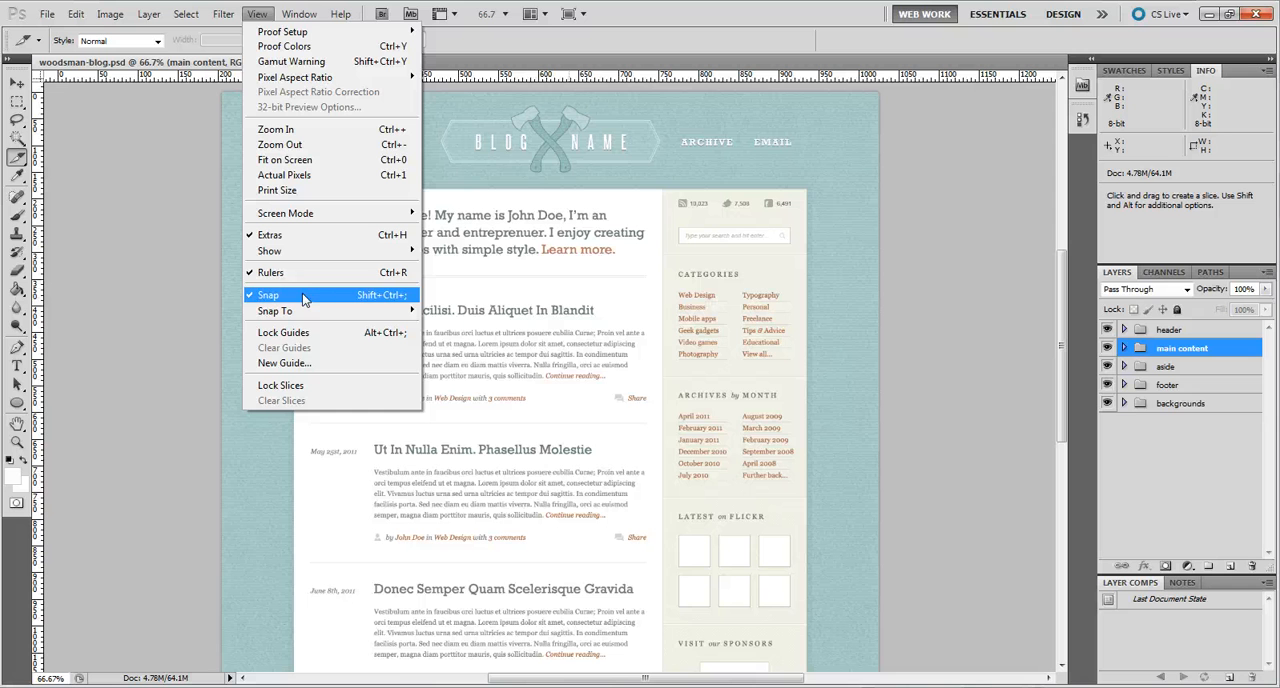
mouse_move(315, 251)
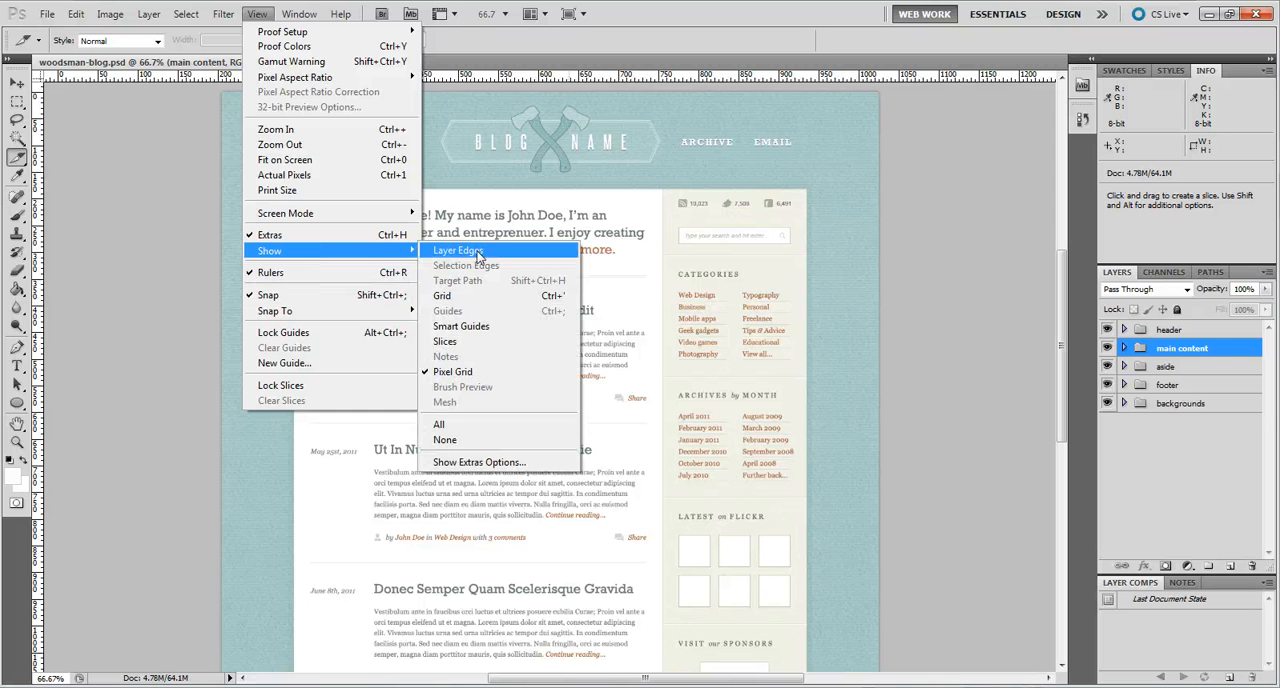
click(466, 344)
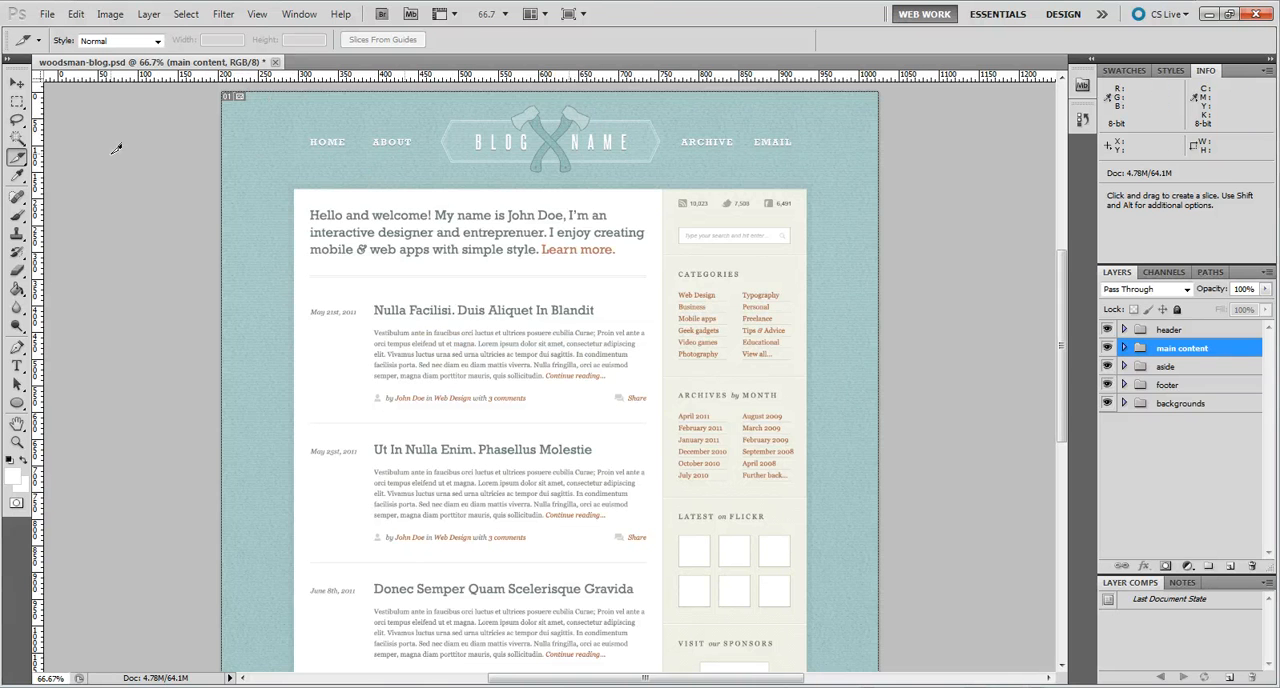
Step: Try Light Blue as the slice line color in the Guides, Grid & Slices preferences and set it back to Black
click(76, 14)
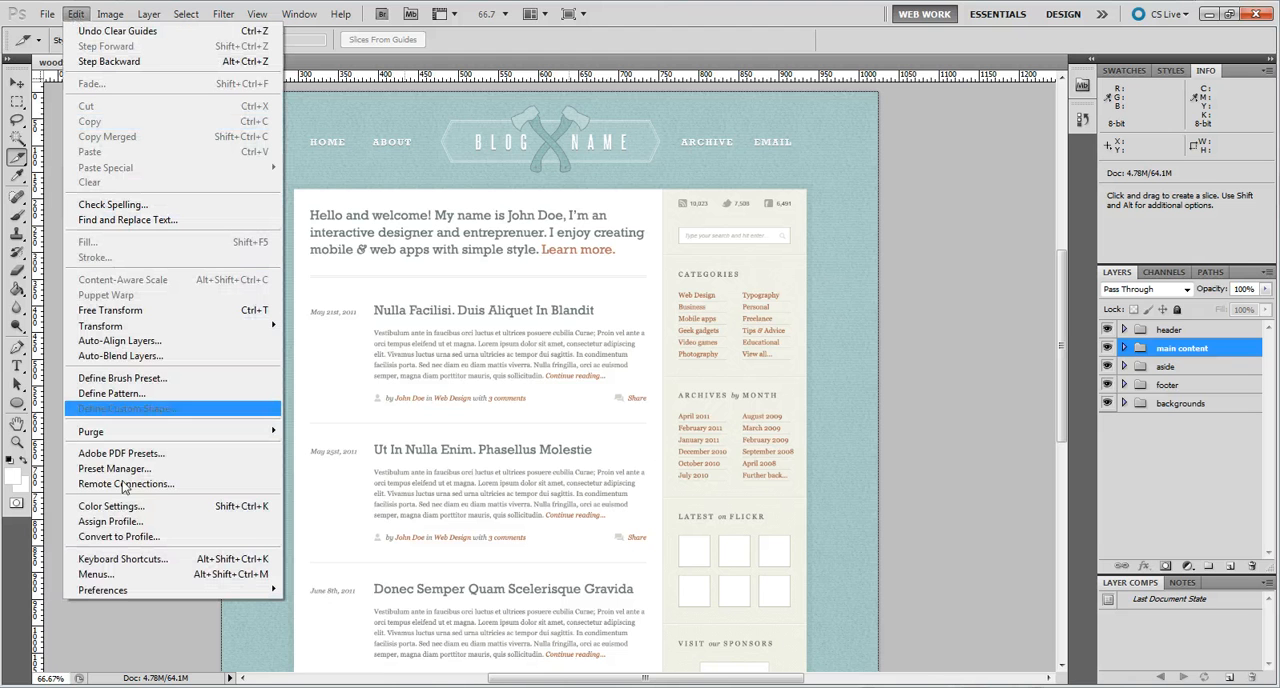
mouse_move(130, 590)
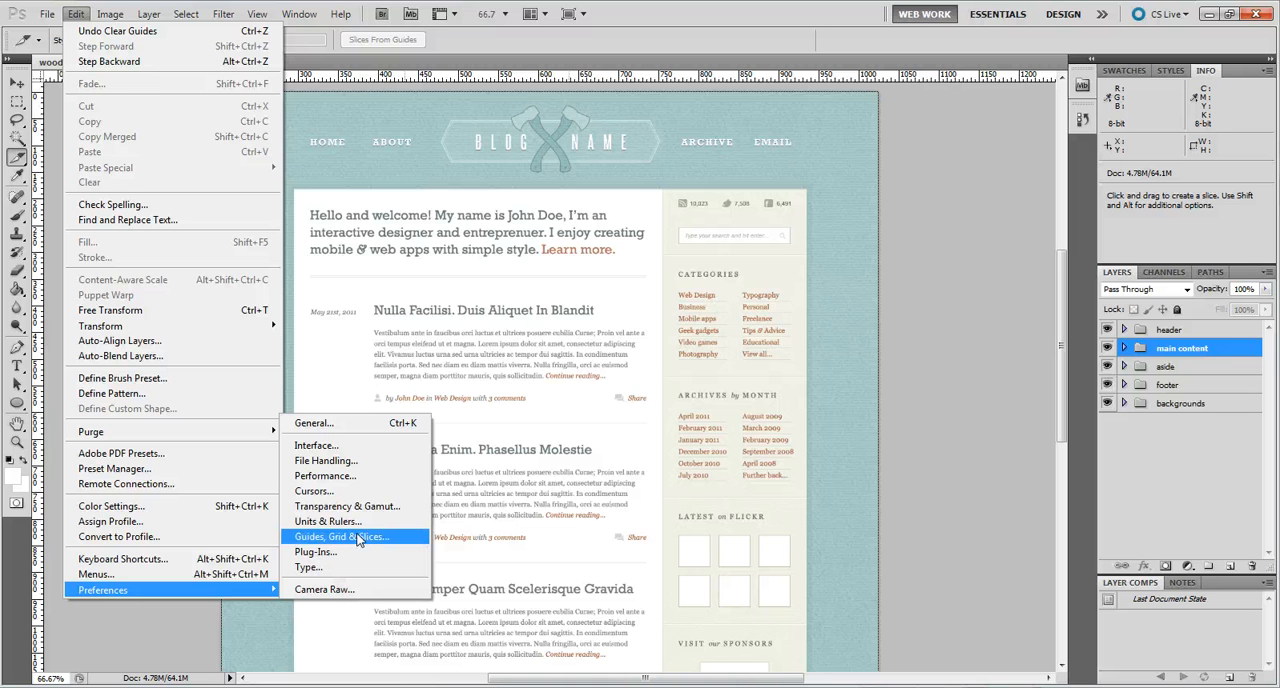
click(358, 540)
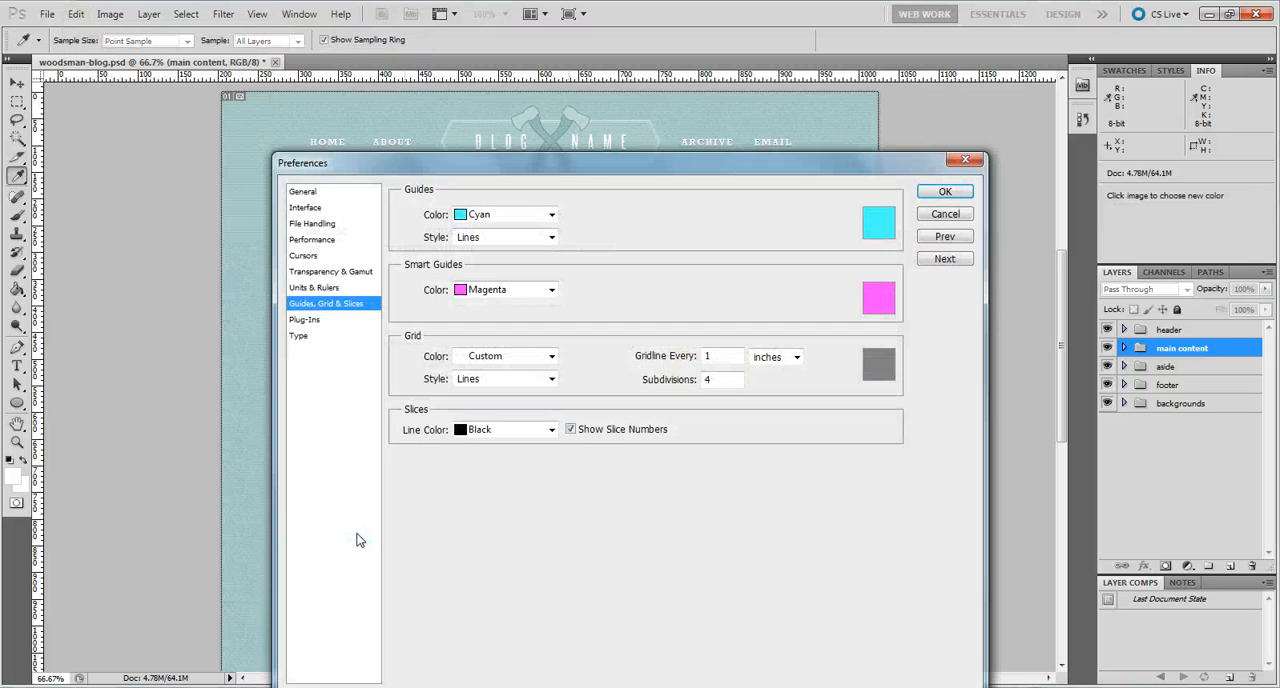
click(551, 431)
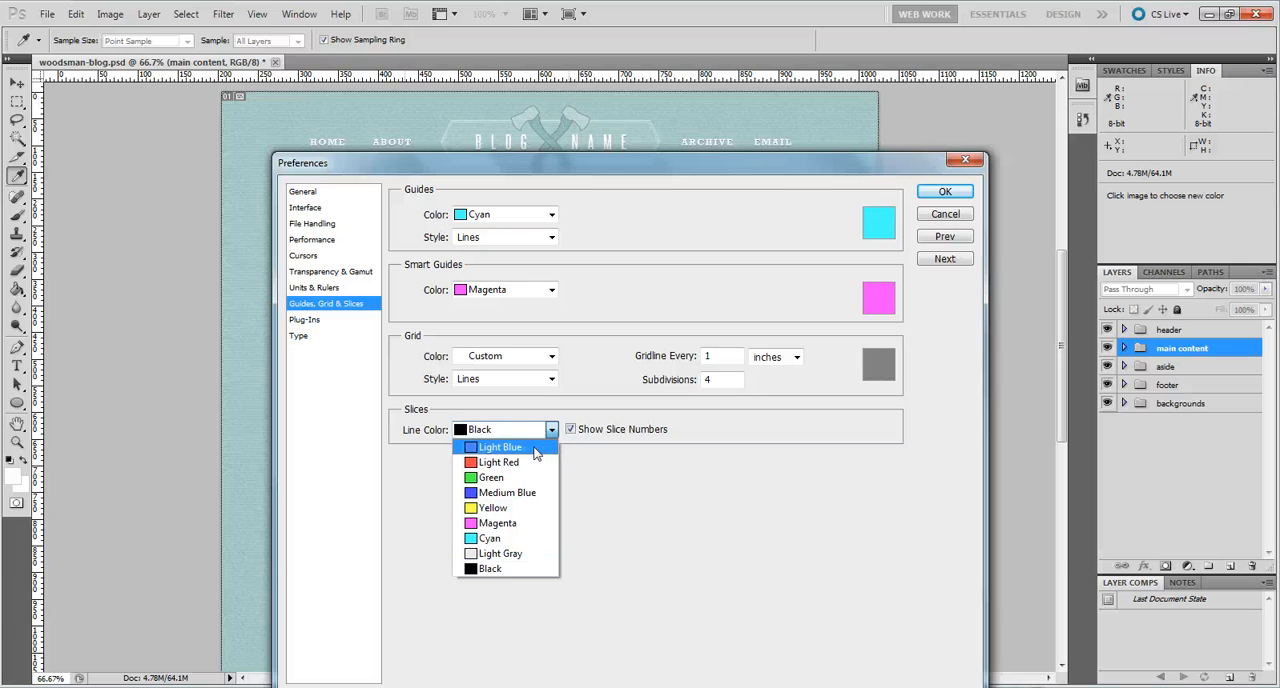
click(535, 453)
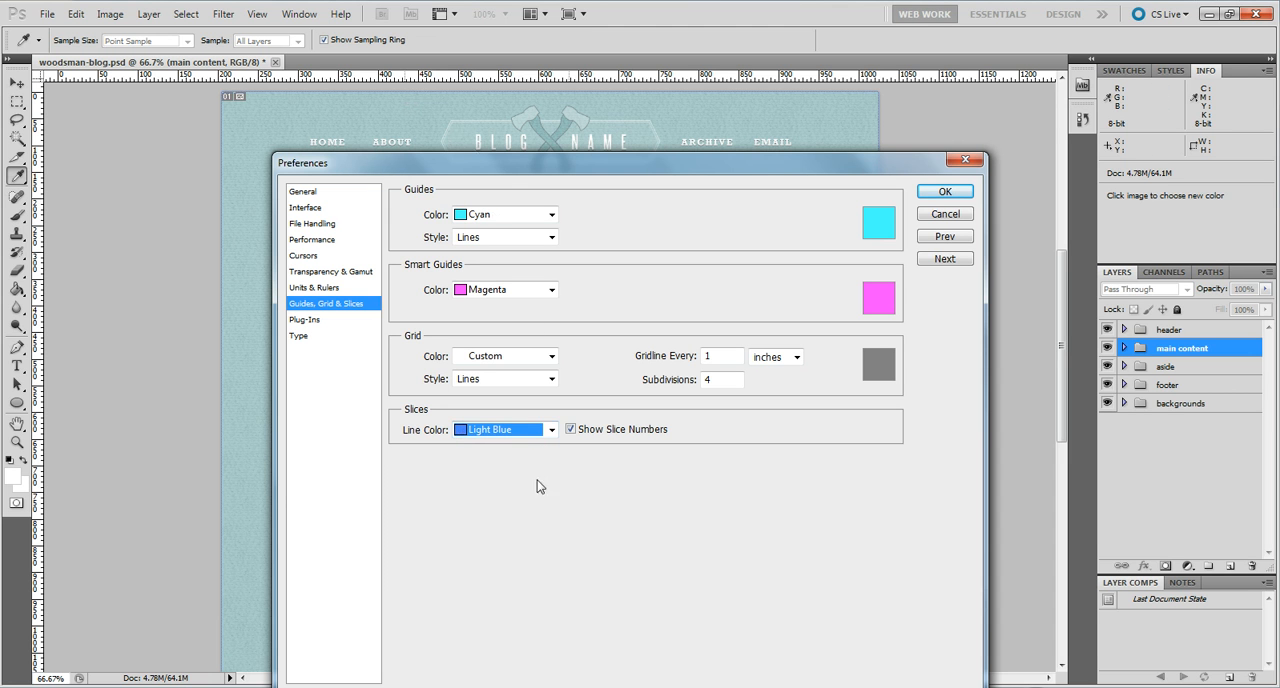
click(551, 430)
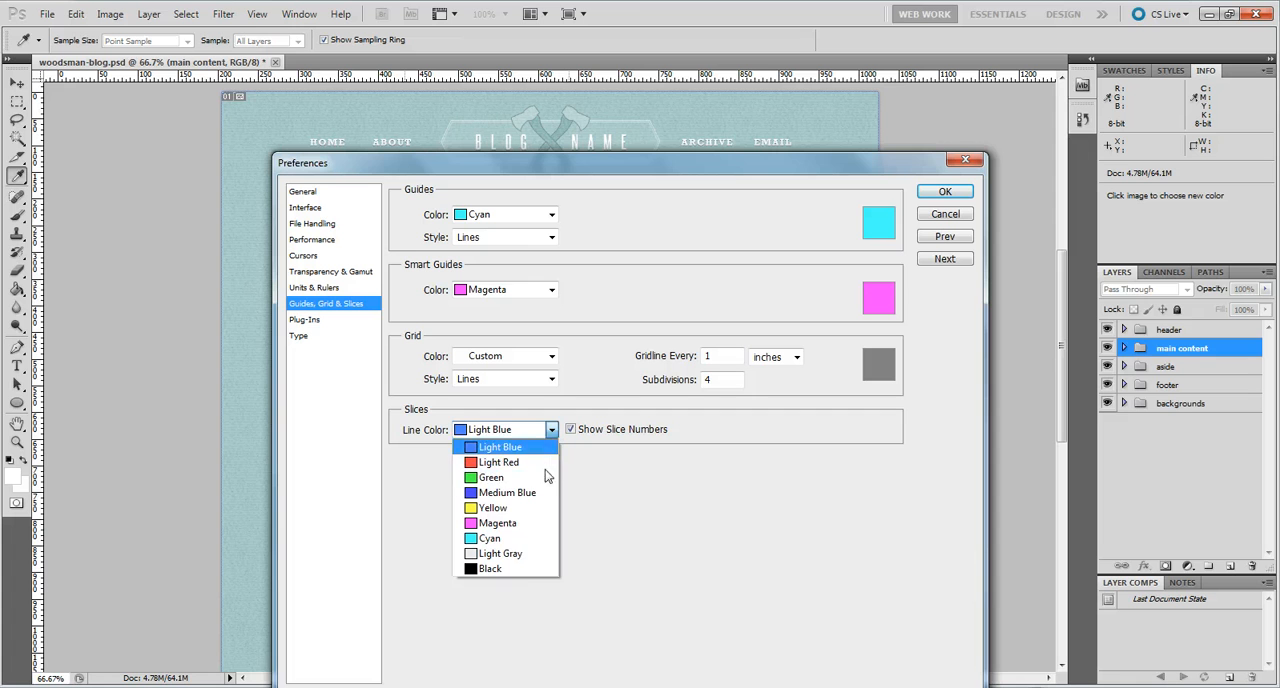
click(513, 570)
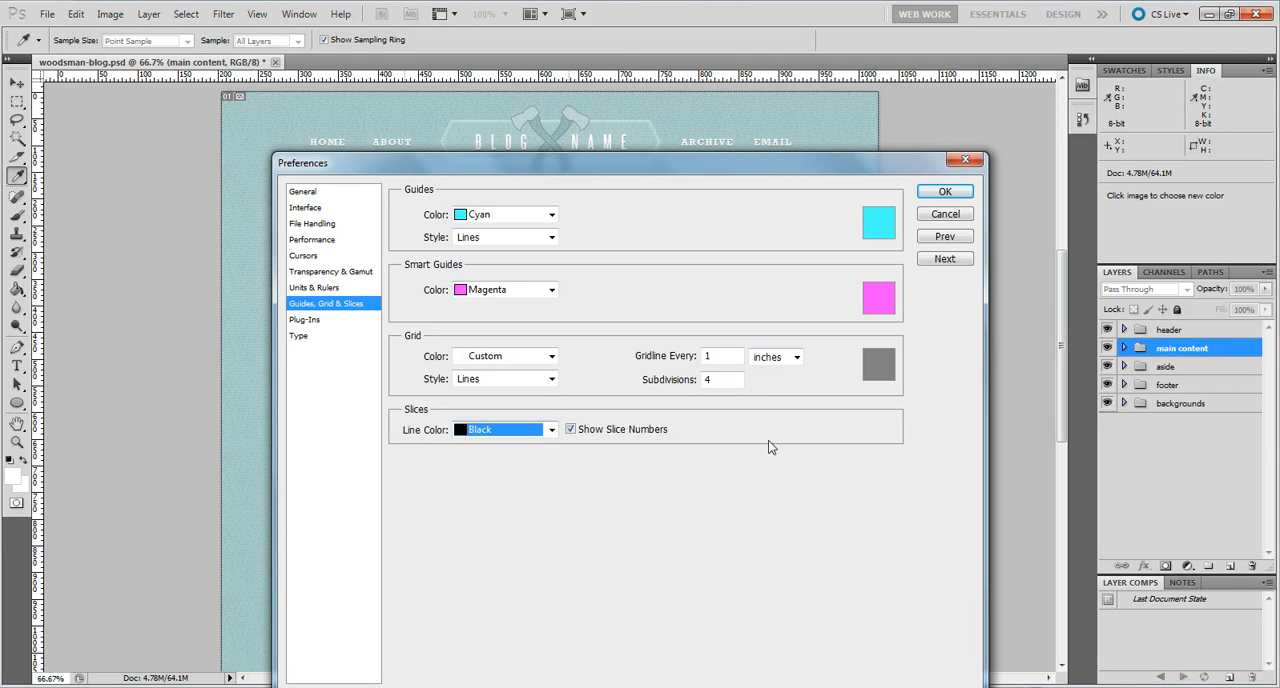
click(945, 194)
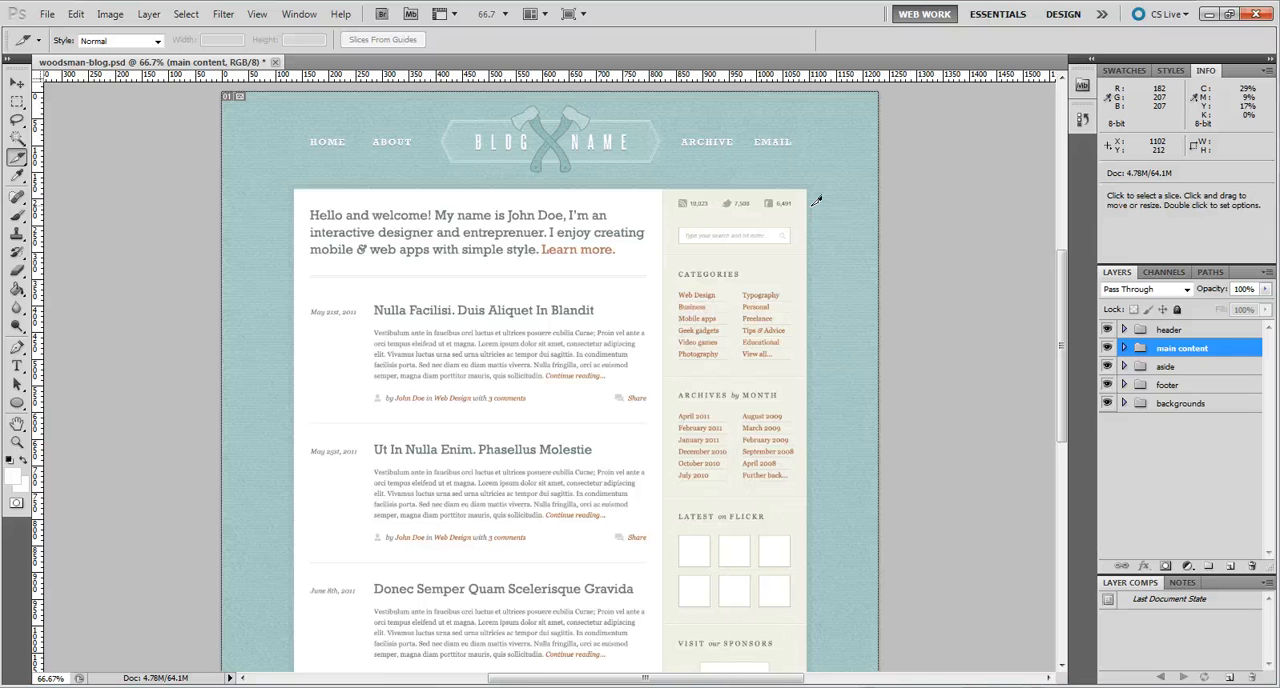
Step: With the Slice tool at 100% zoom, draw slices around the HOME and ABOUT header links, the ABOUT one about 124 × 147 px
key(ctrl+plus)
scroll(813, 202, up, 5)
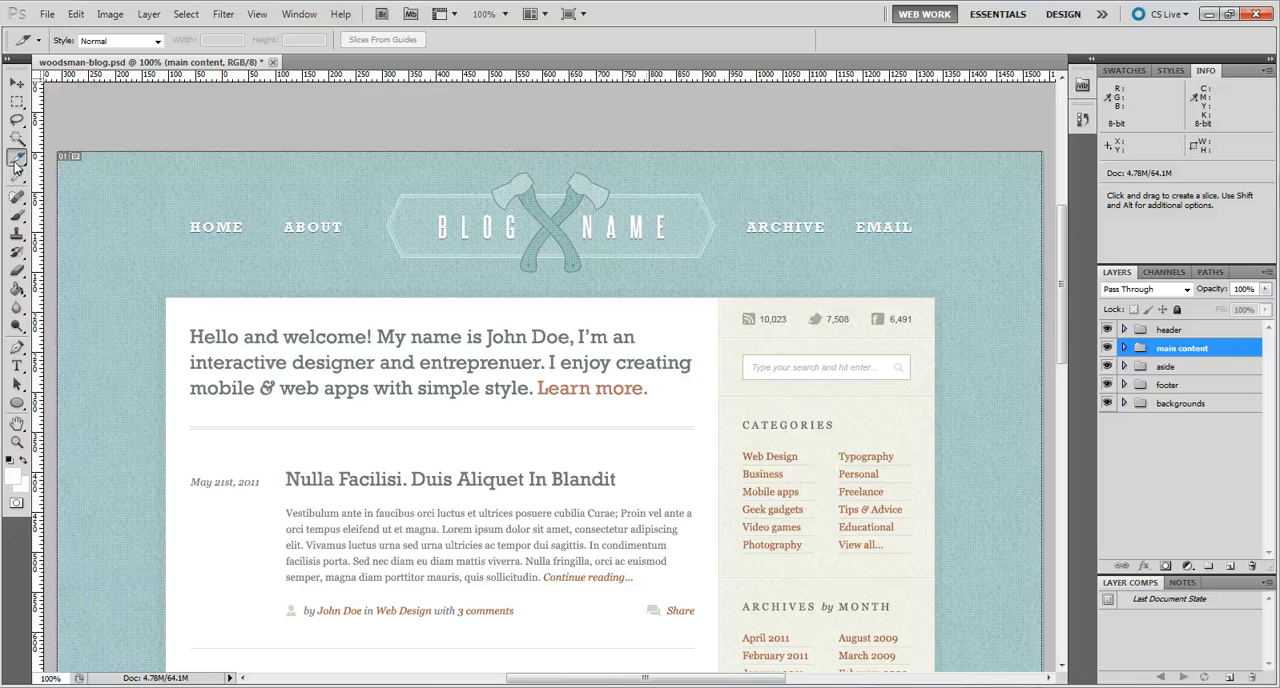
click(17, 161)
click(80, 156)
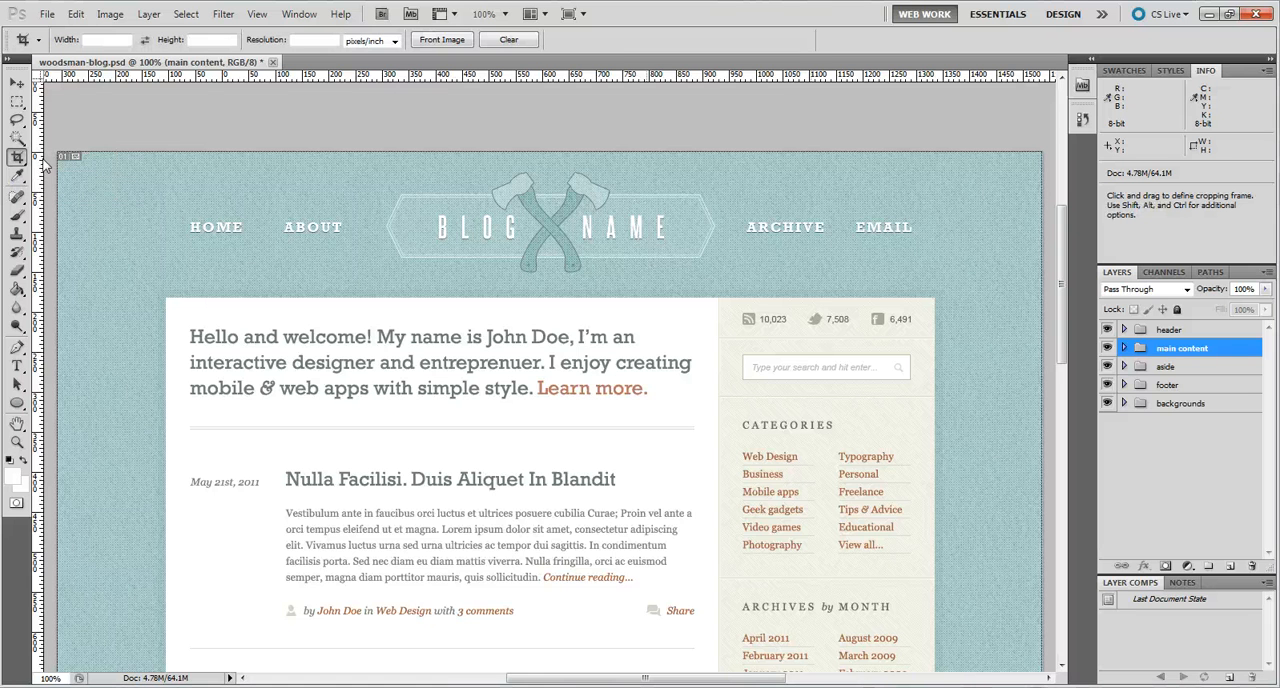
click(18, 161)
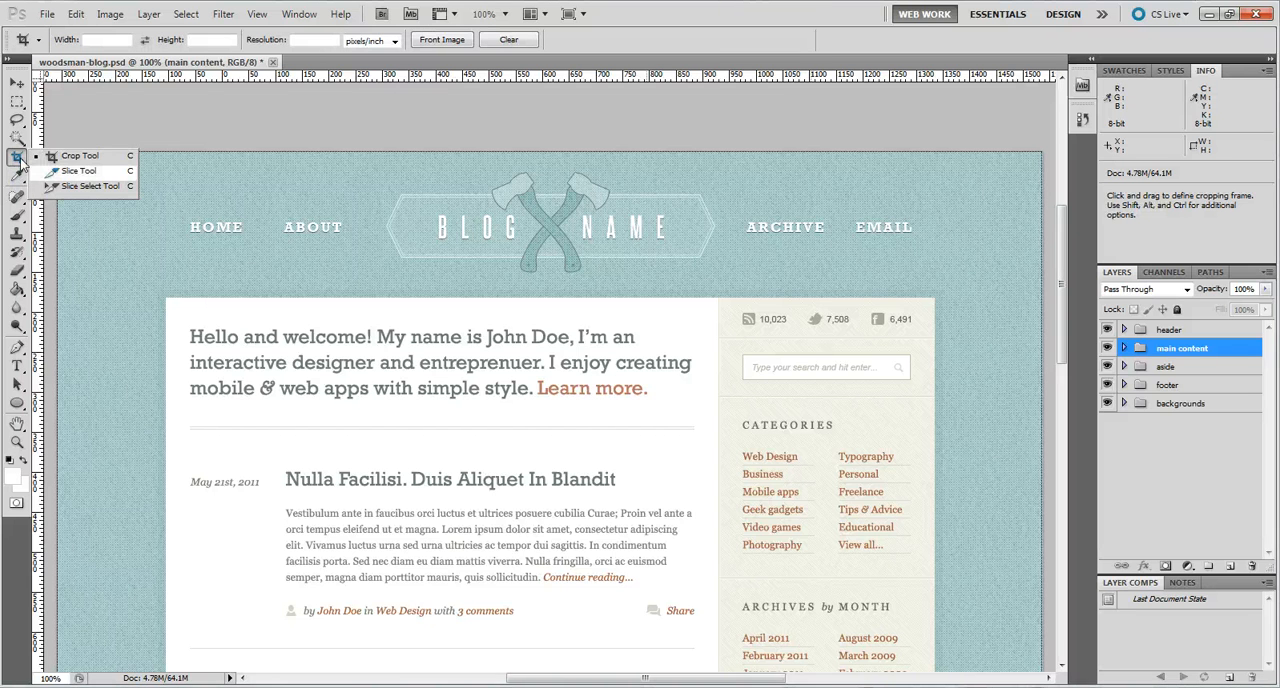
click(79, 171)
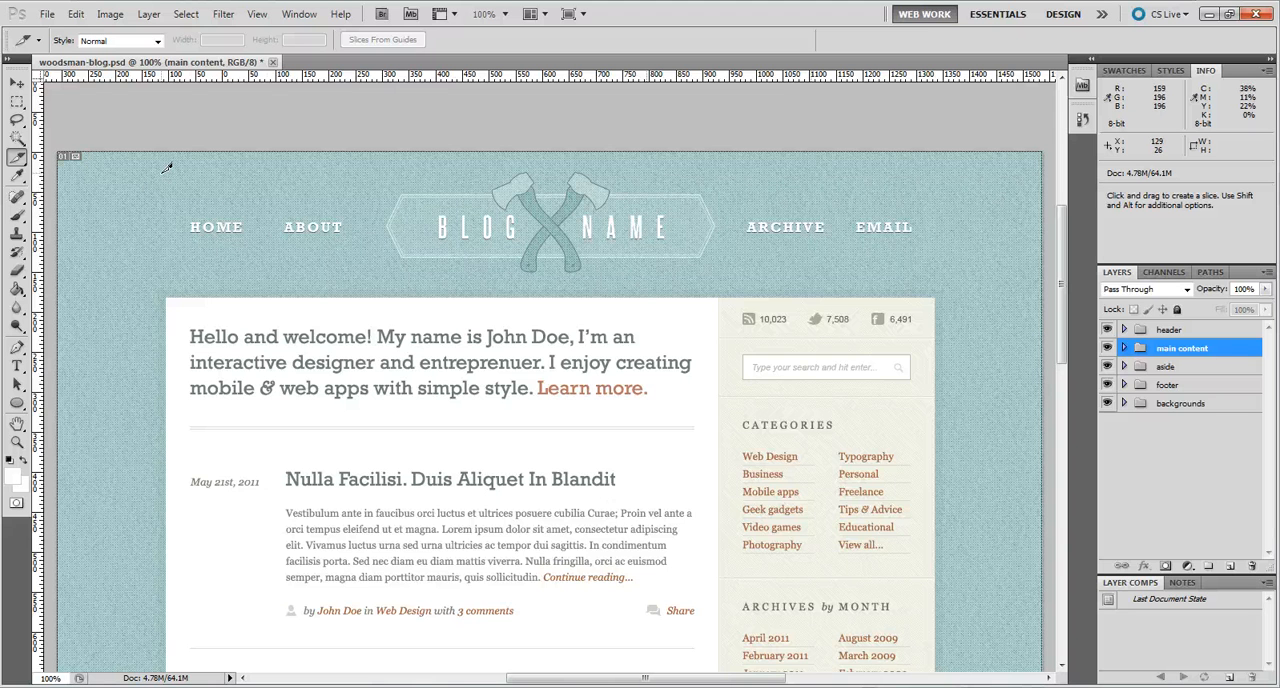
drag(166, 168, 277, 290)
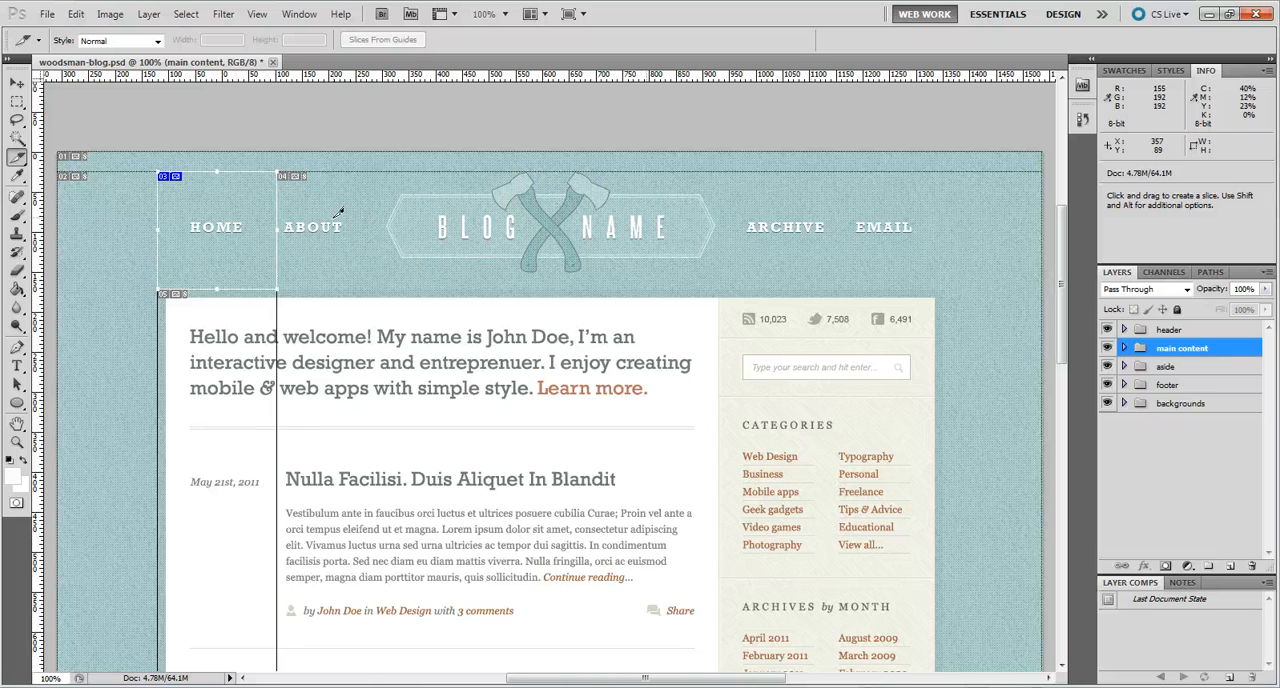
drag(377, 172, 278, 289)
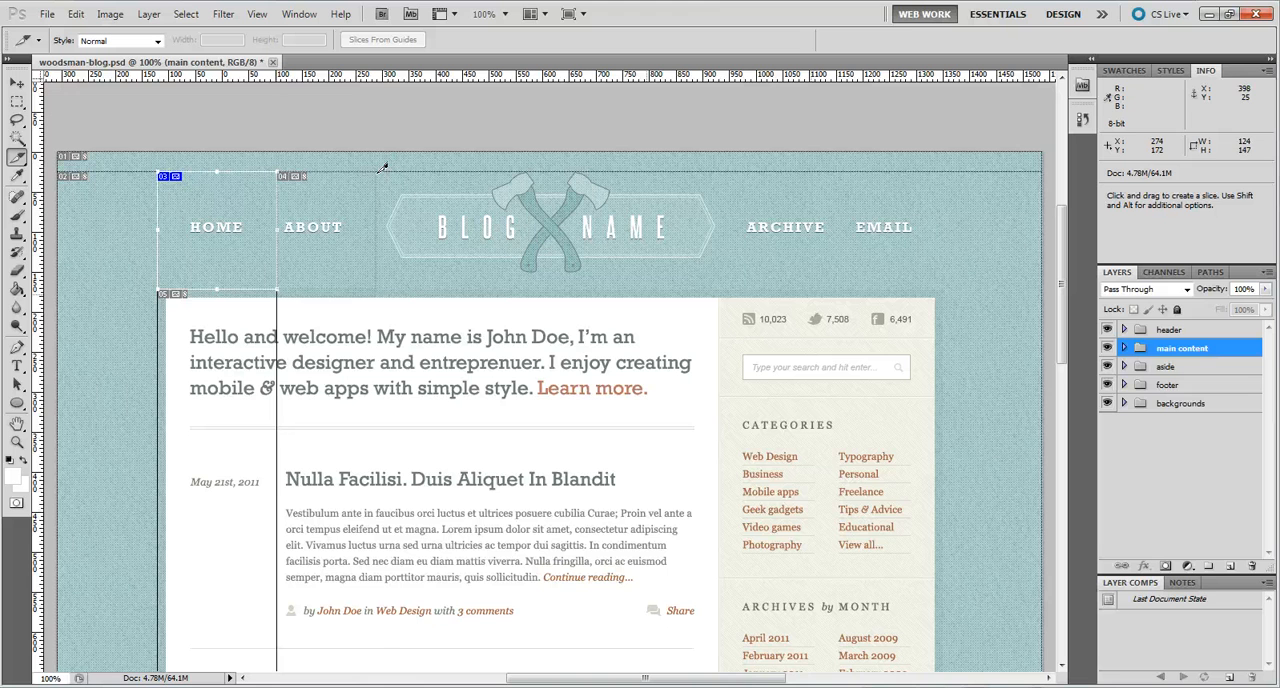
drag(381, 168, 377, 172)
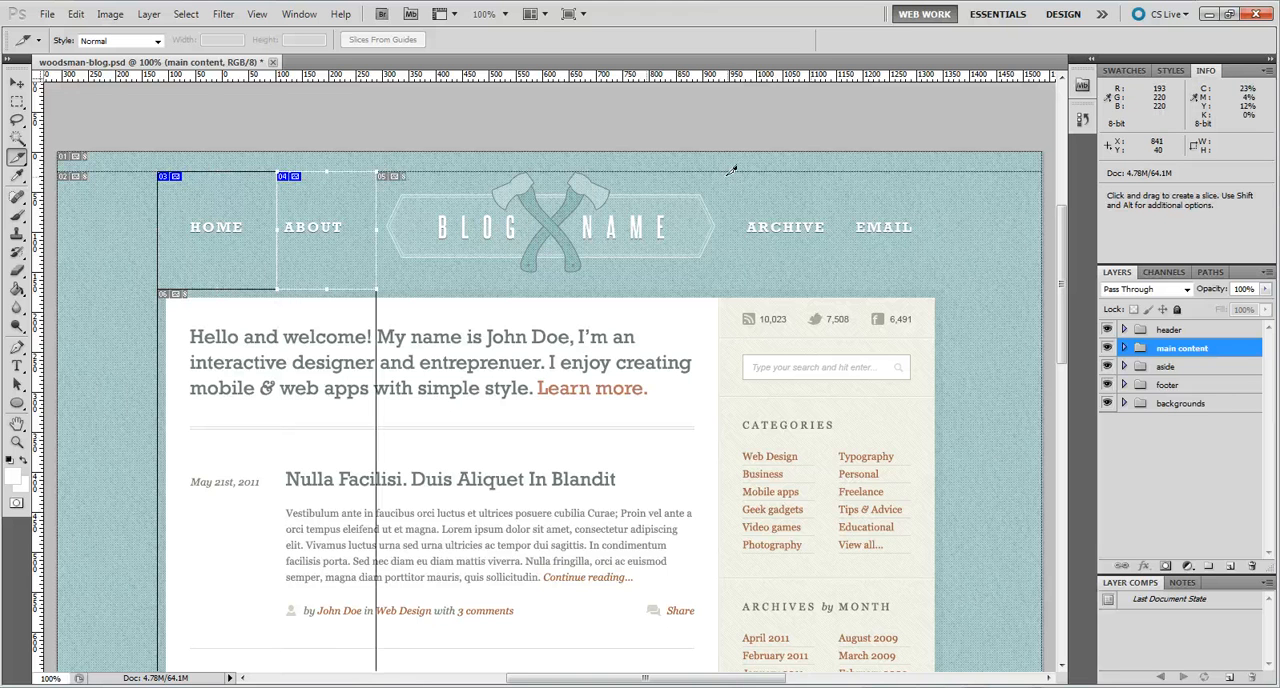
Step: Slice the ARCHIVE link, the EMAIL link and the BLOG NAME logo, extending the logo slice to meet the ARCHIVE slice
mouse_move(729, 168)
mouse_down()
mouse_move(838, 278)
mouse_move(934, 246)
mouse_move(934, 173)
mouse_up()
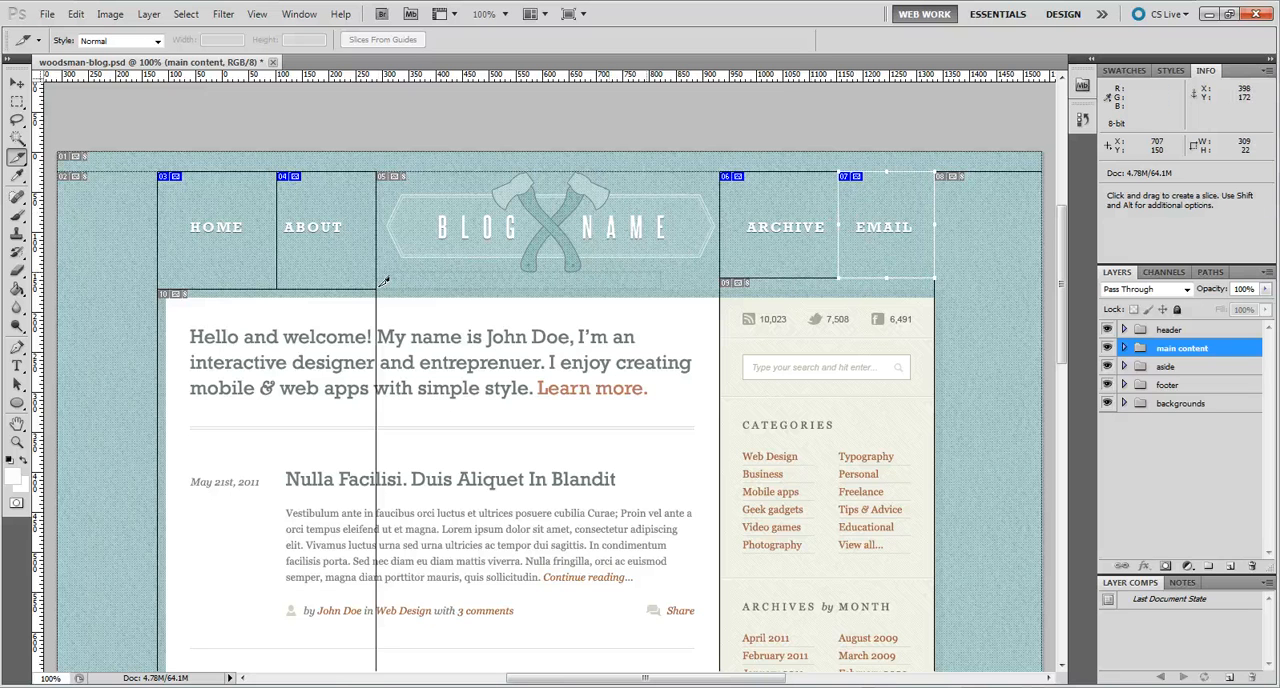
mouse_move(383, 282)
mouse_down()
mouse_move(440, 194)
mouse_move(716, 168)
mouse_up()
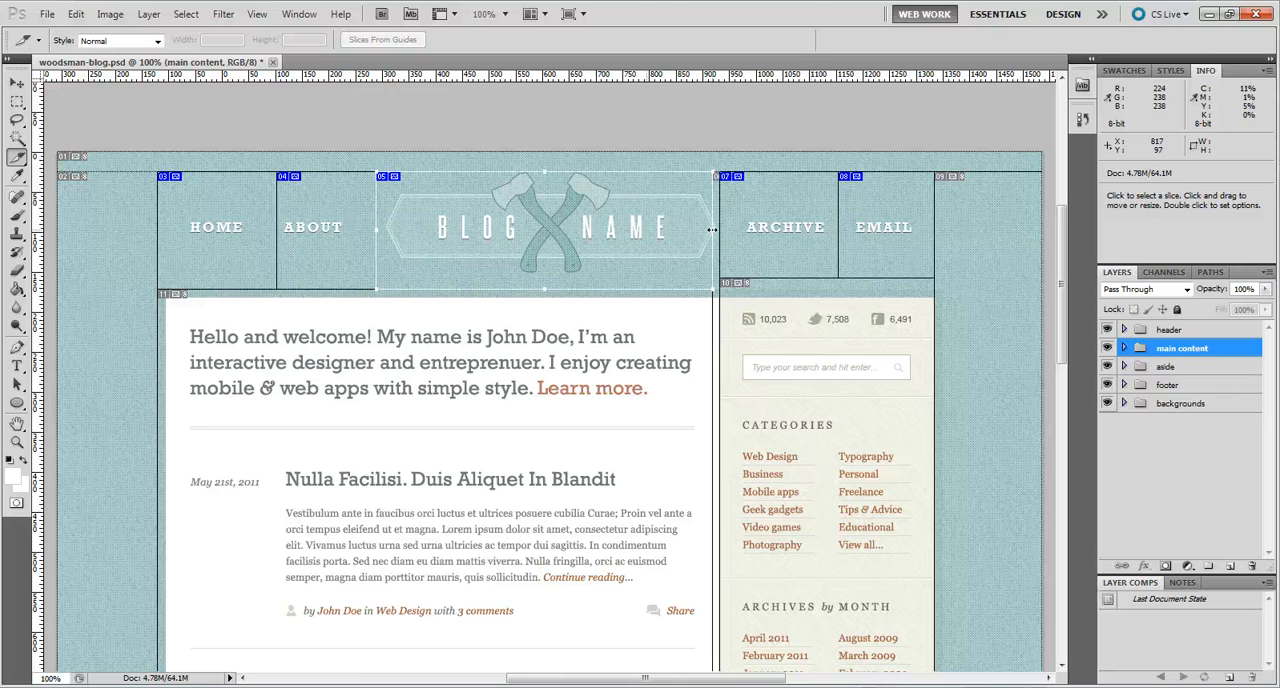
drag(712, 229, 718, 230)
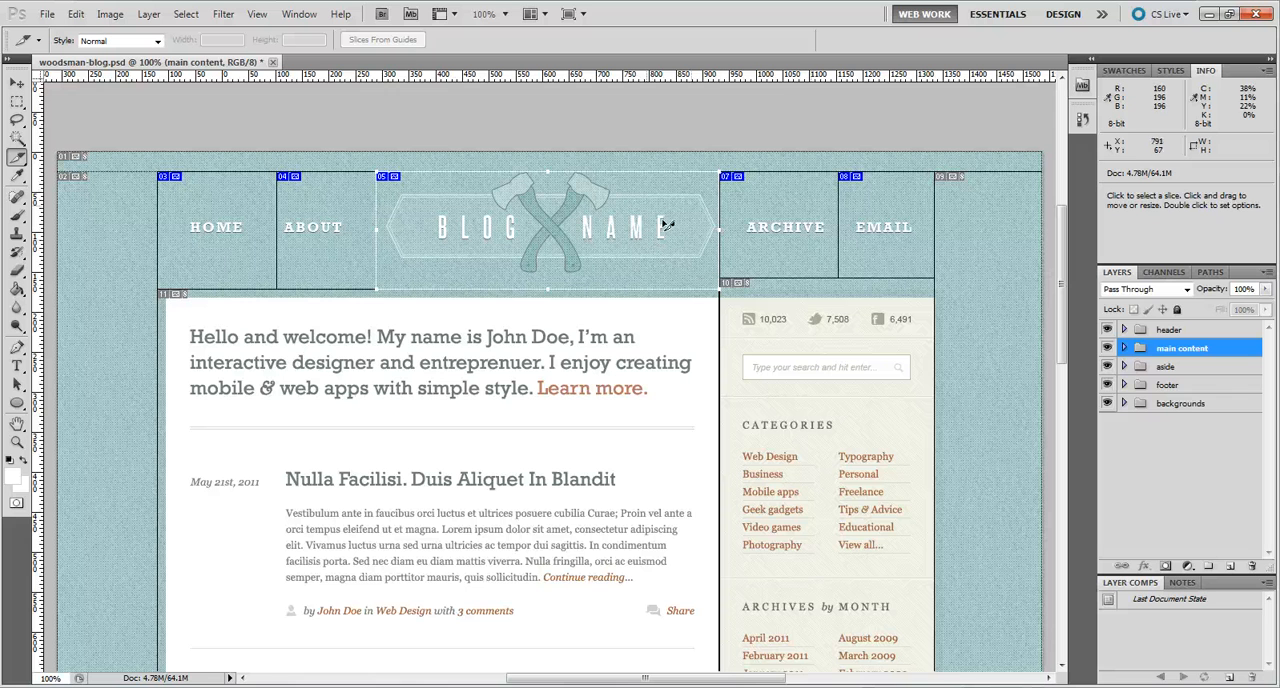
drag(792, 203, 792, 203)
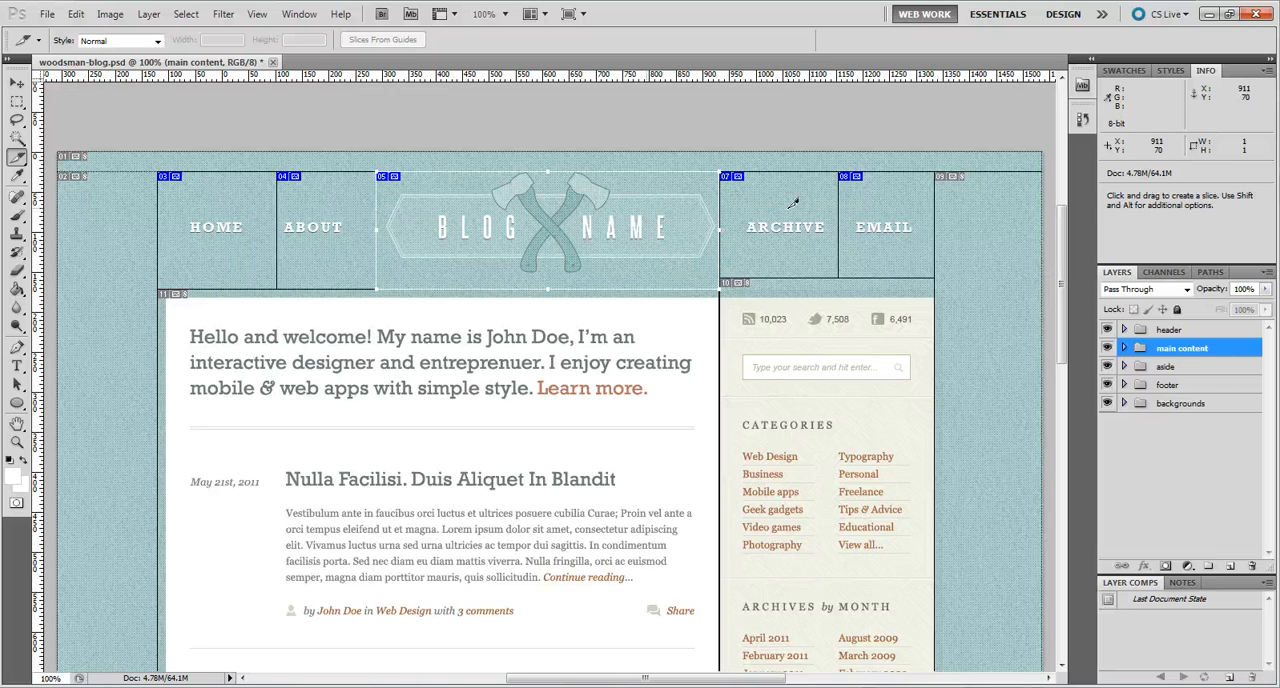
Step: Adjust the ARCHIVE slice's edges with the Slice Select tool, widen the ABOUT slice toward HOME, and undo the last resize
click(26, 159)
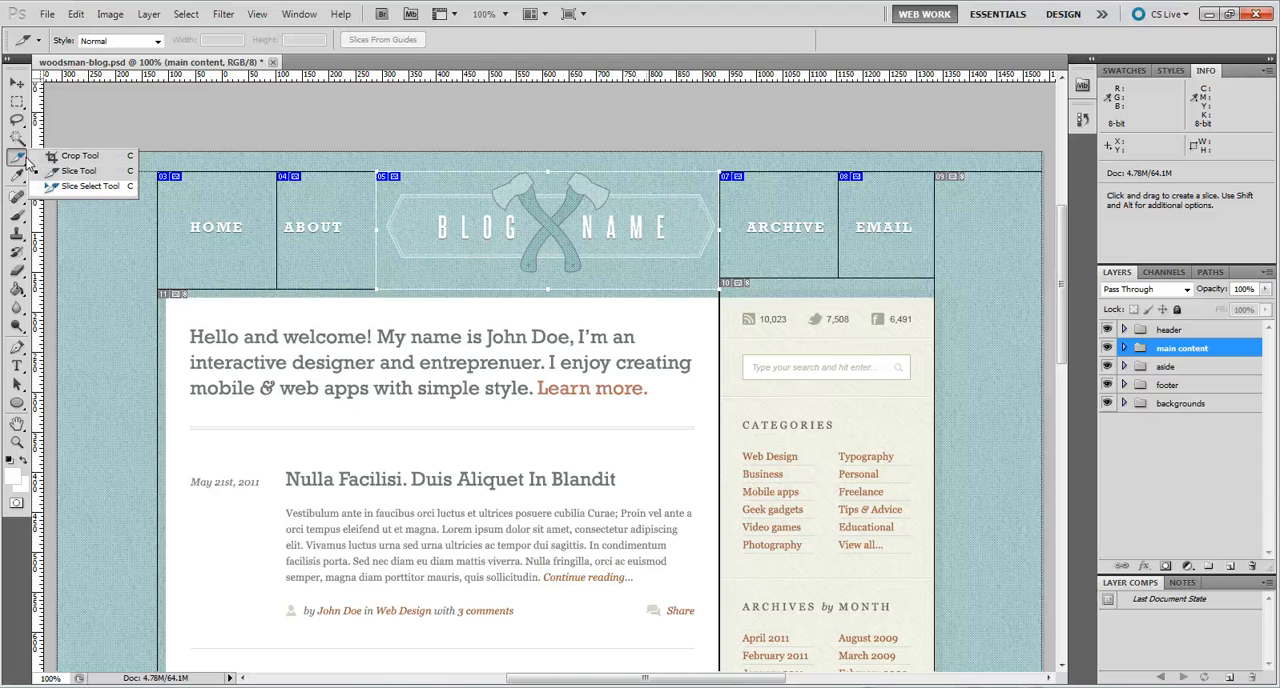
click(90, 186)
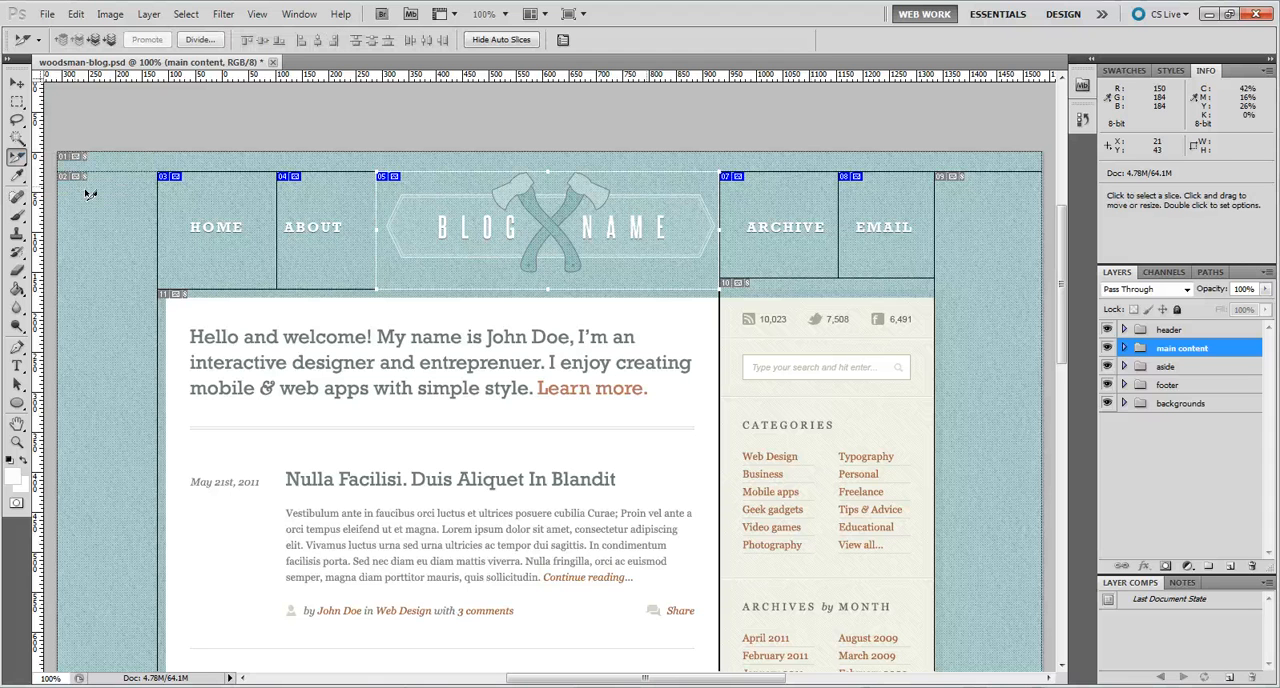
click(779, 215)
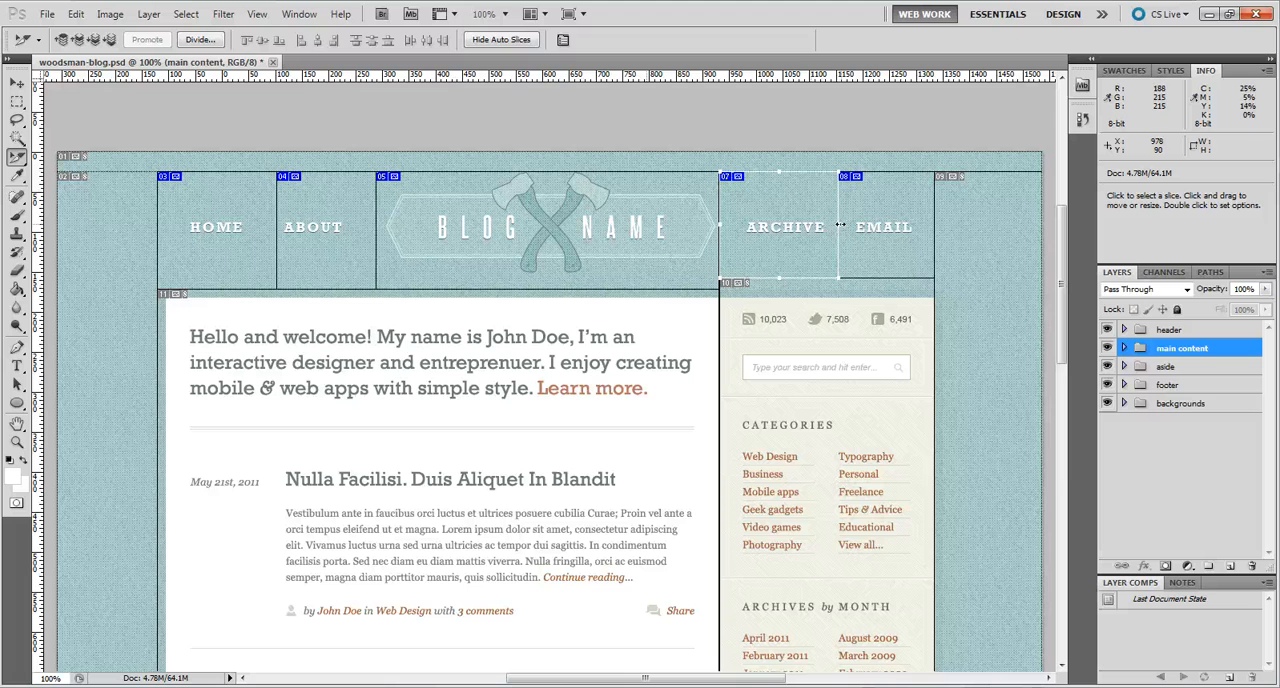
drag(840, 224, 840, 224)
mouse_move(780, 278)
mouse_down()
mouse_move(780, 257)
mouse_move(785, 276)
mouse_up()
click(318, 257)
drag(277, 230, 260, 230)
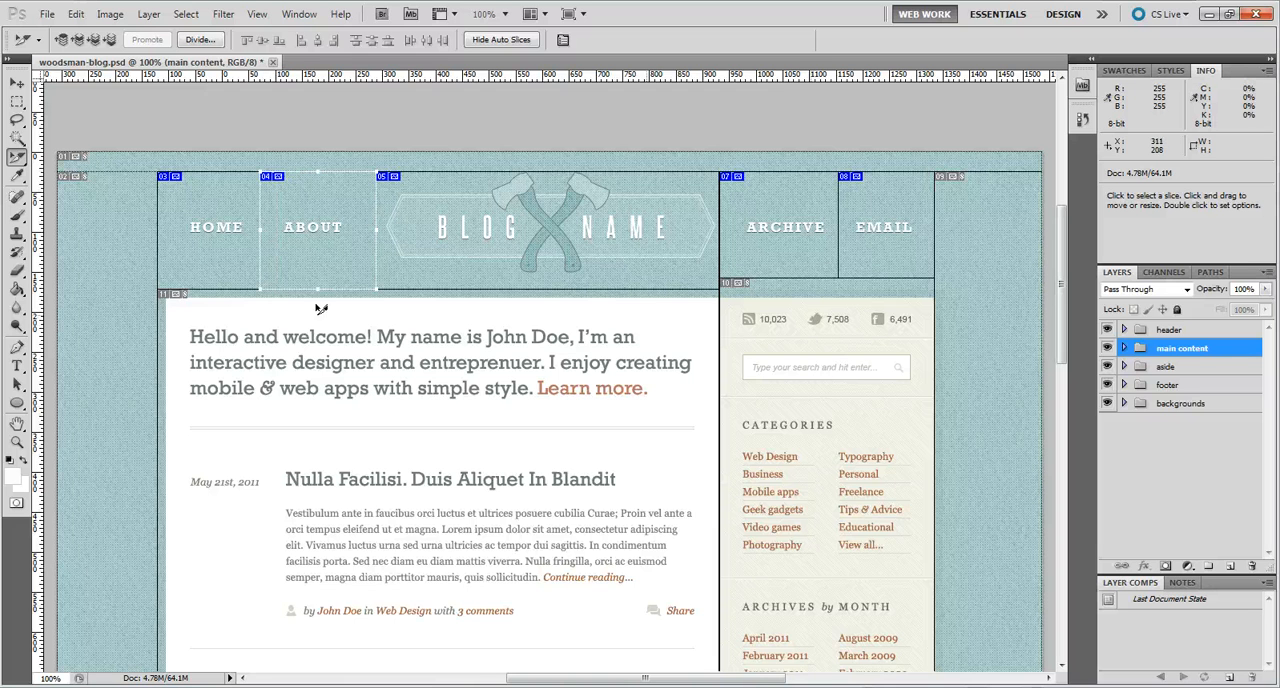
key(ctrl+z)
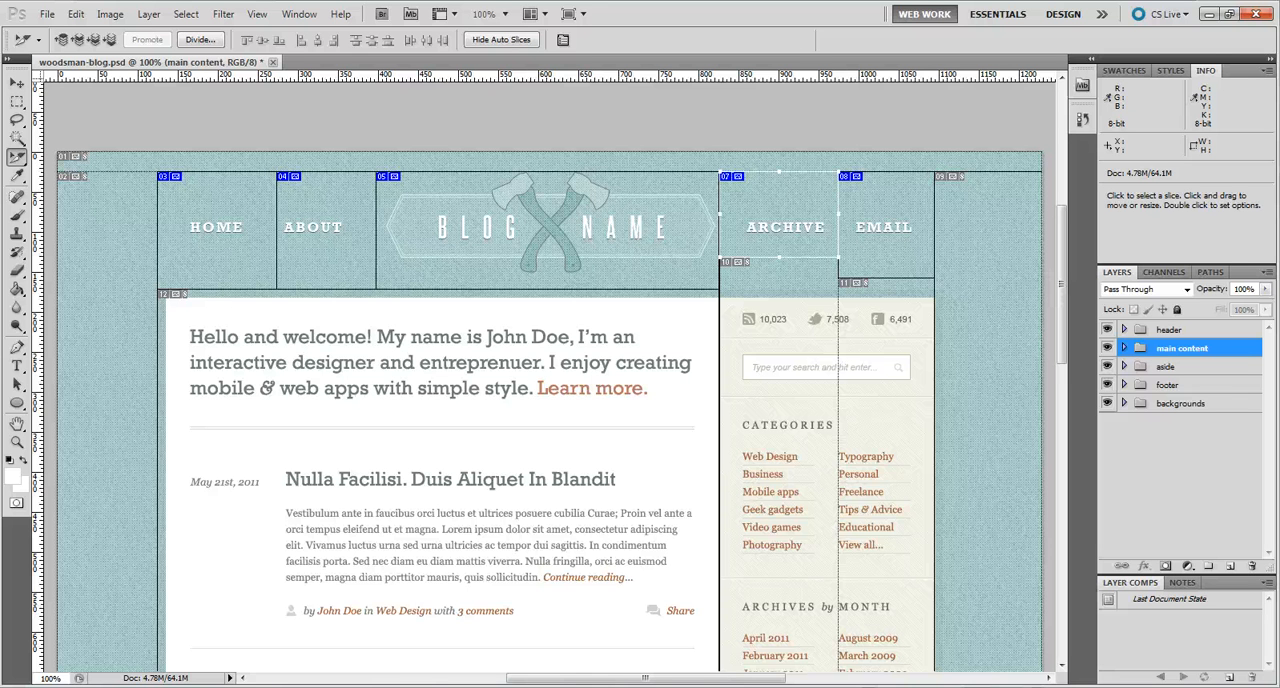
Step: Clear all slices from the layout and return to the Slice tool
click(257, 14)
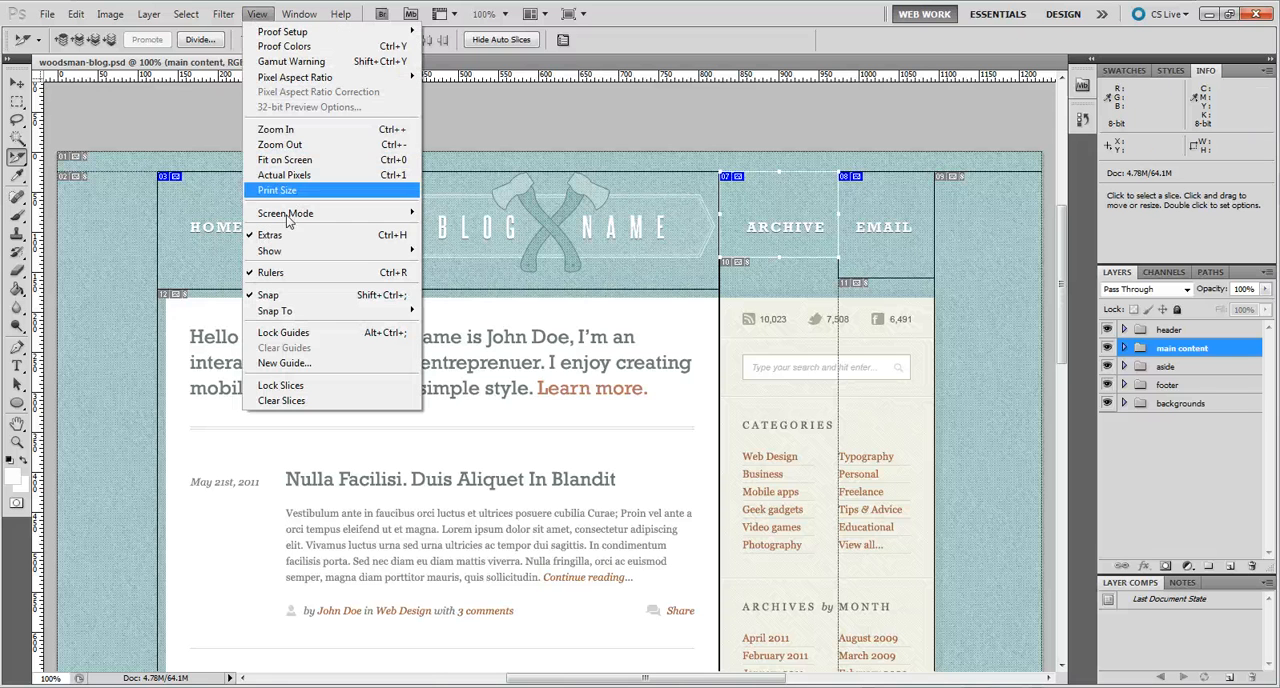
click(279, 399)
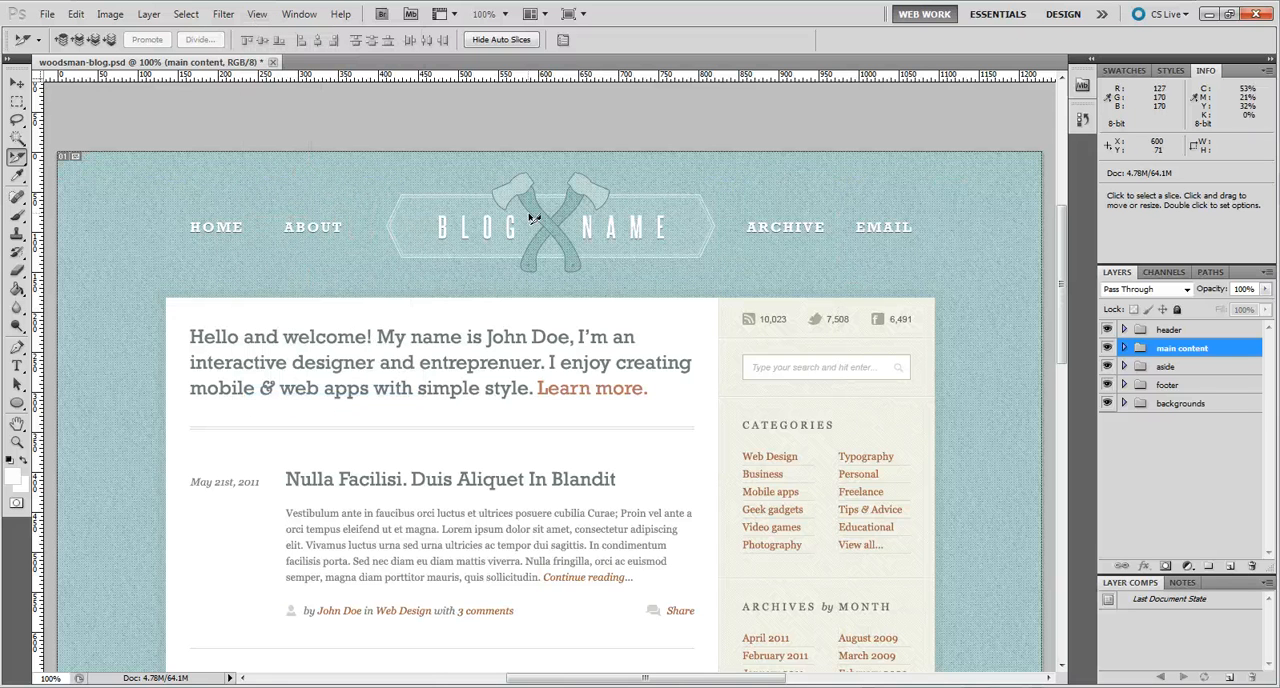
key(shift+c)
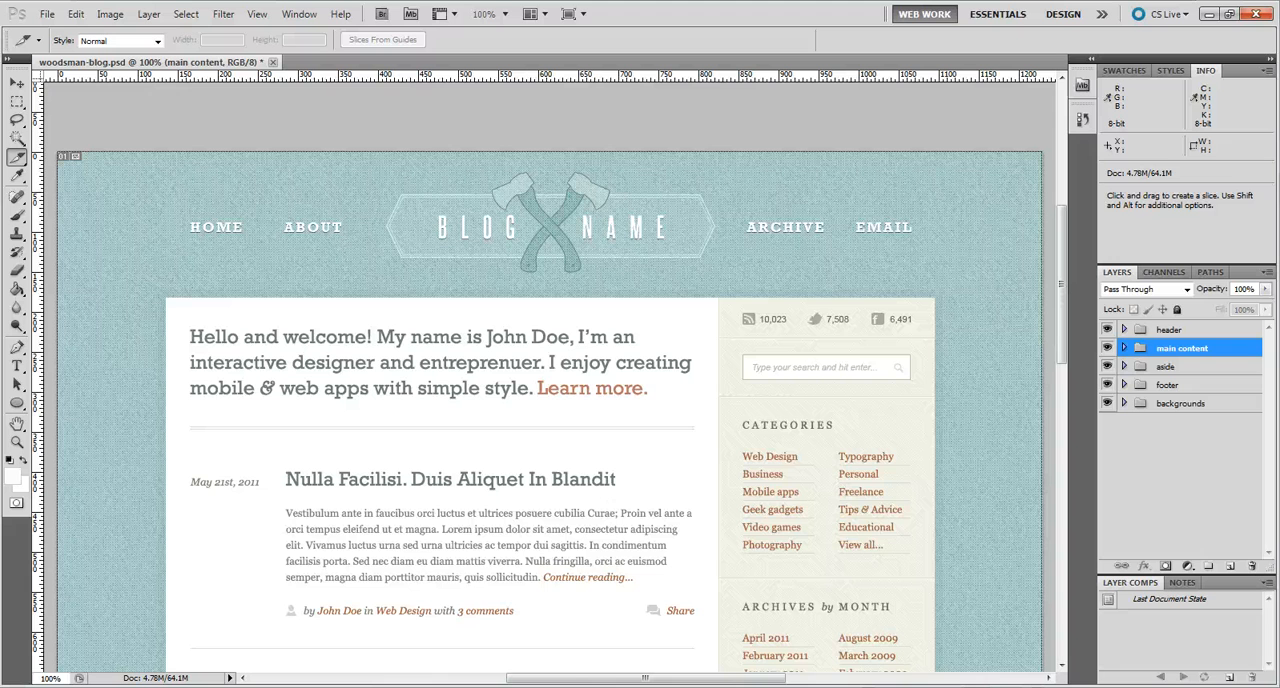
Step: Draw one slice about 182 px tall across the whole header, from the canvas's top edge down to the white content area
right_click(20, 158)
click(58, 173)
drag(164, 147, 608, 297)
drag(835, 303, 1058, 316)
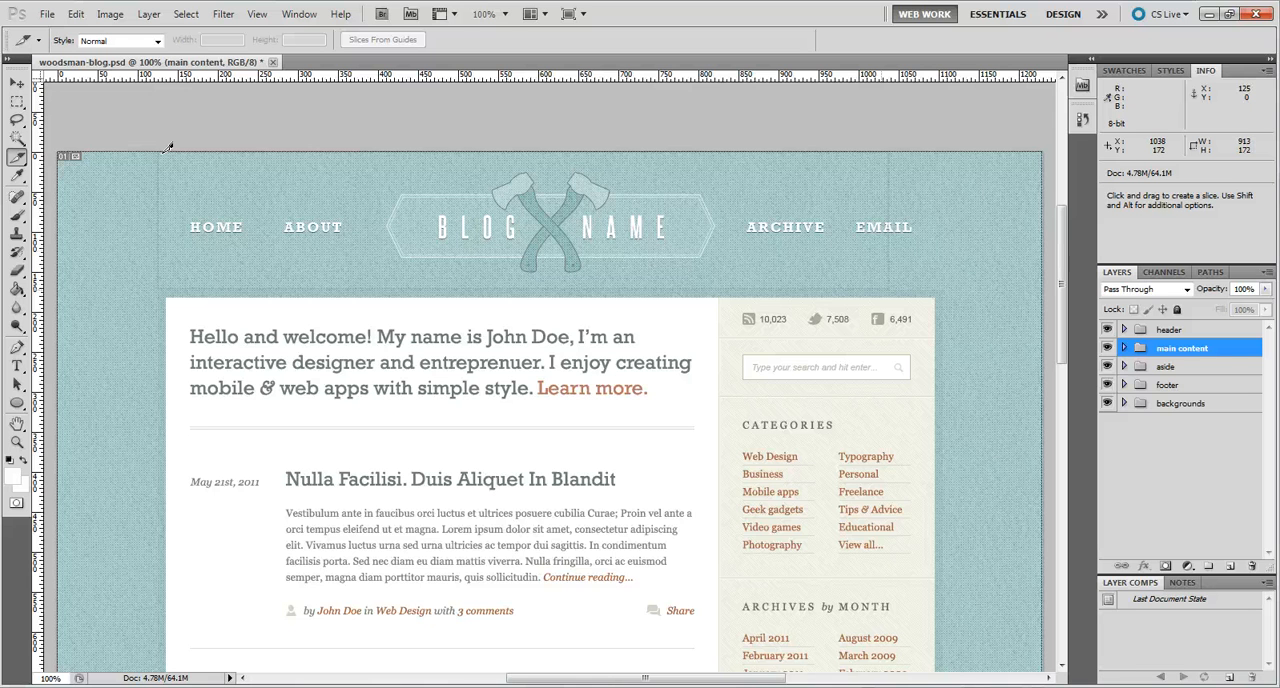
drag(164, 152, 936, 297)
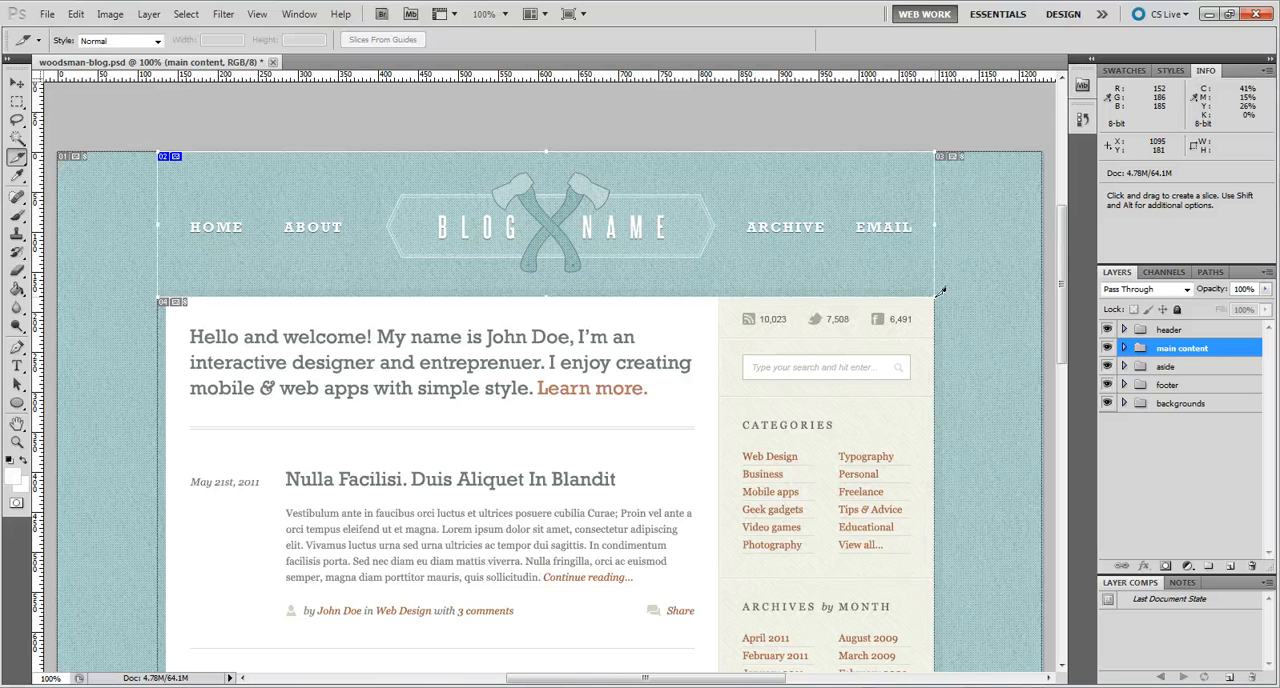
Step: With the Slice Select tool, move the header slice's left edge inward to line up with the white content area
click(17, 157)
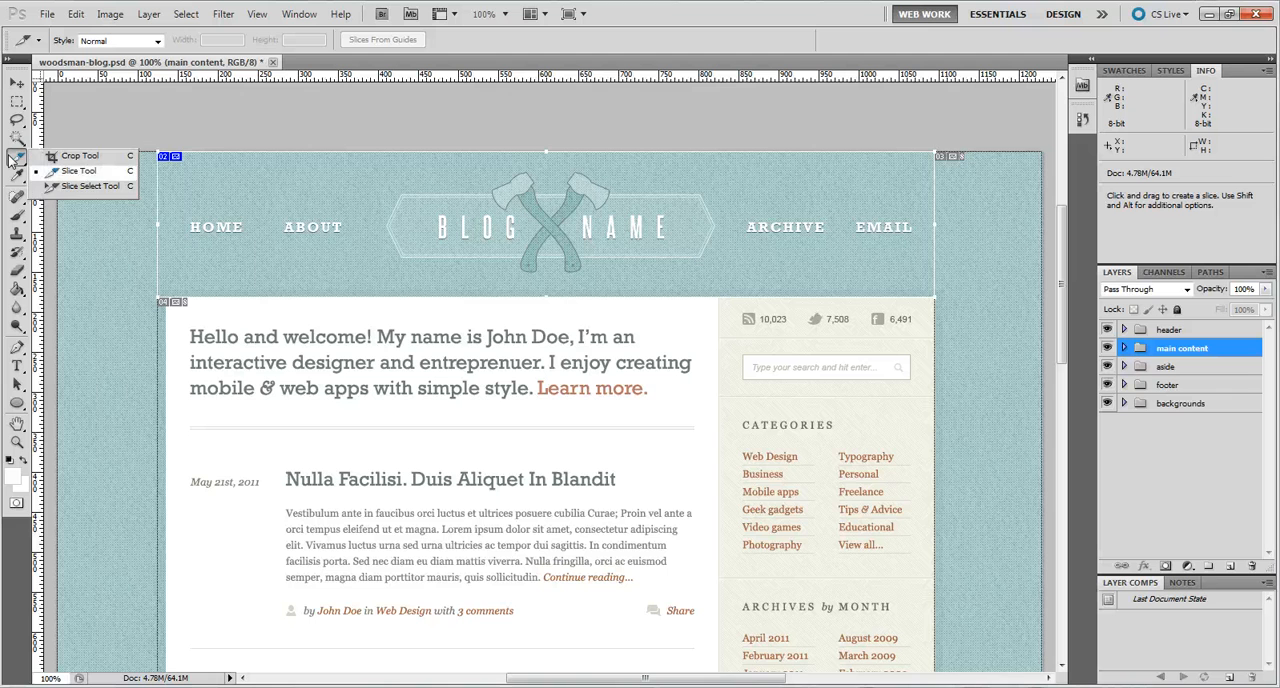
click(80, 192)
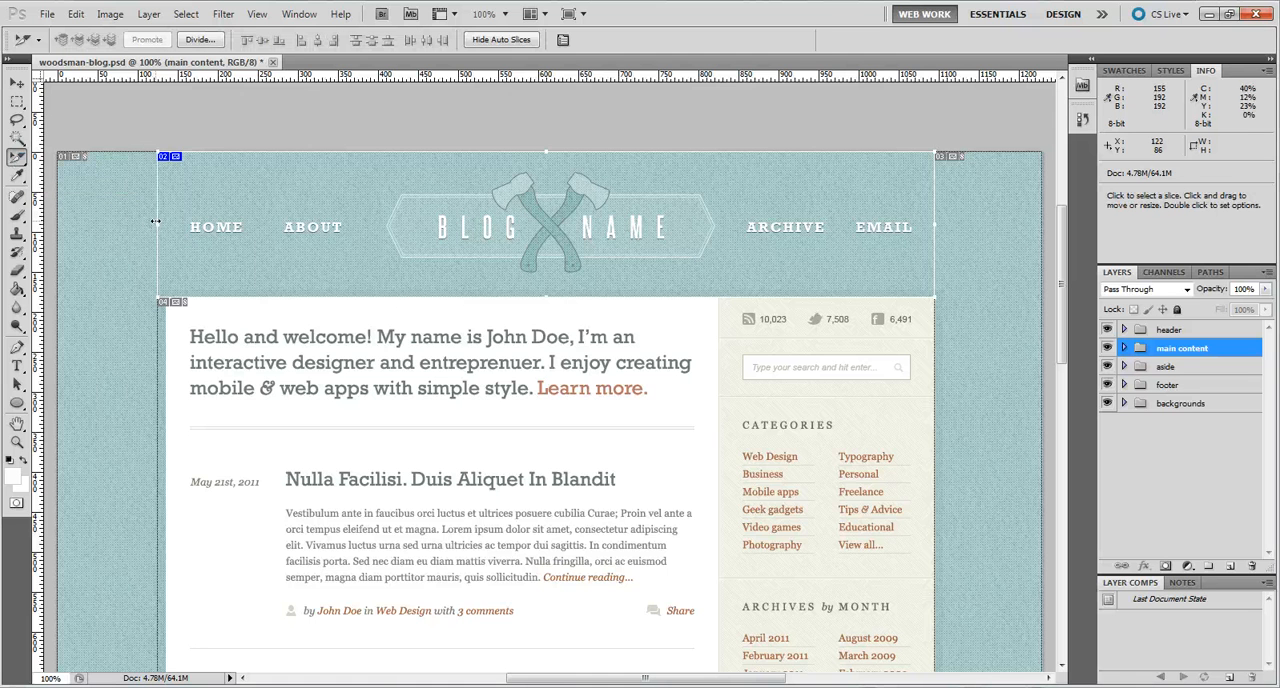
drag(155, 222, 166, 223)
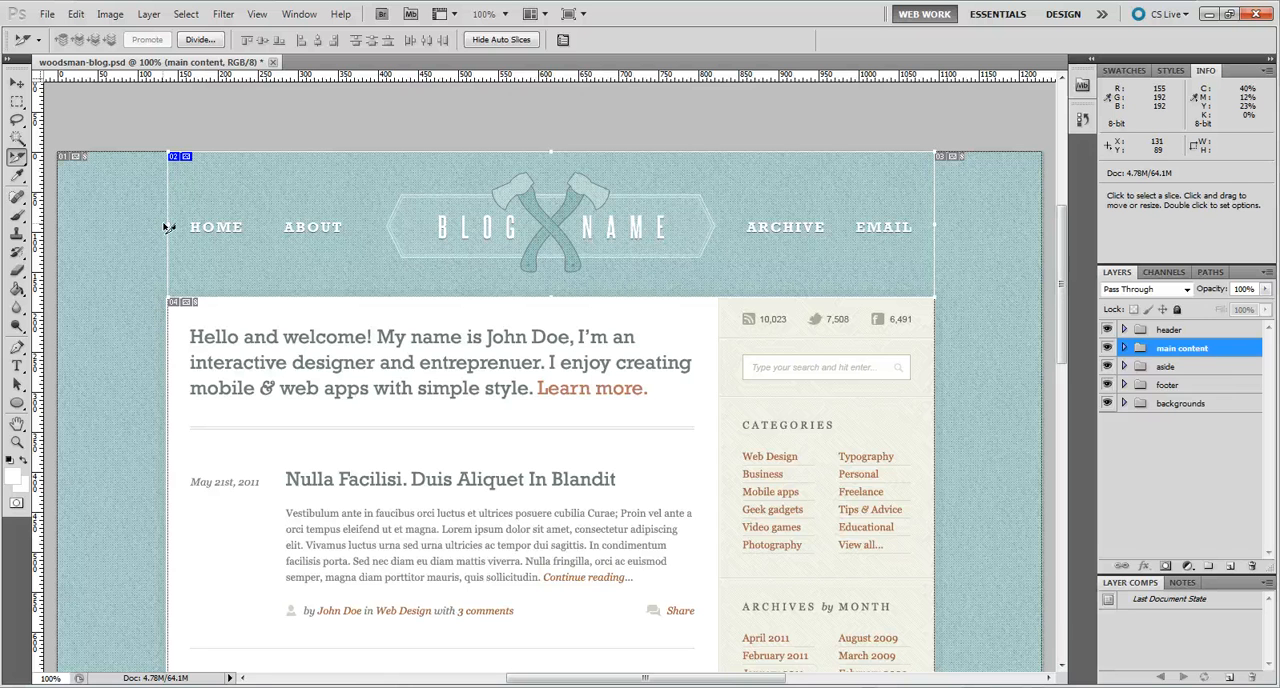
Step: Divide the header slice vertically into 5 evenly spaced slices across
click(18, 163)
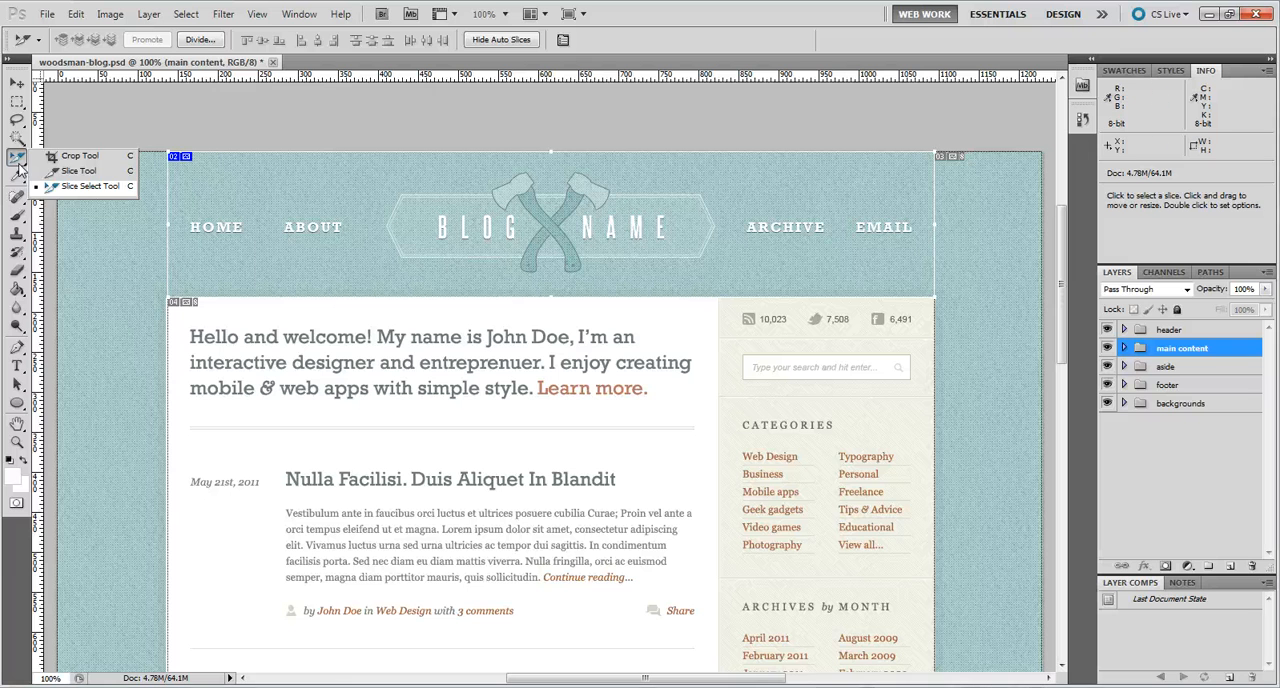
click(88, 186)
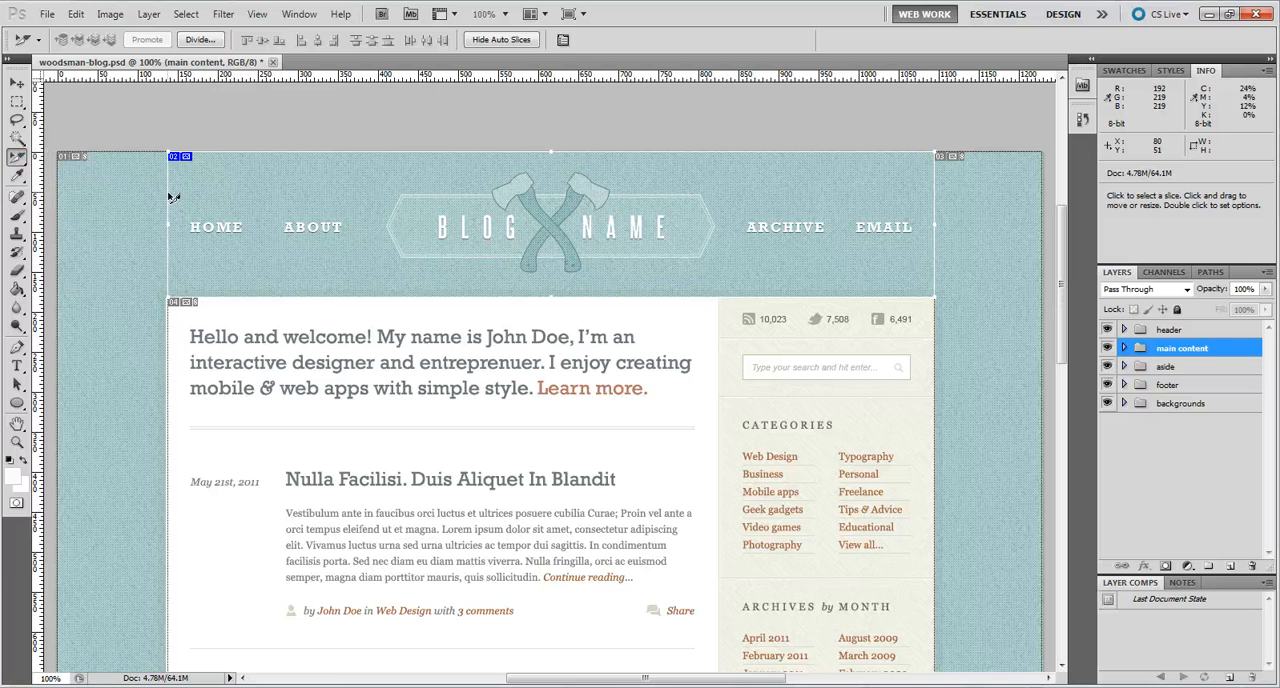
click(211, 41)
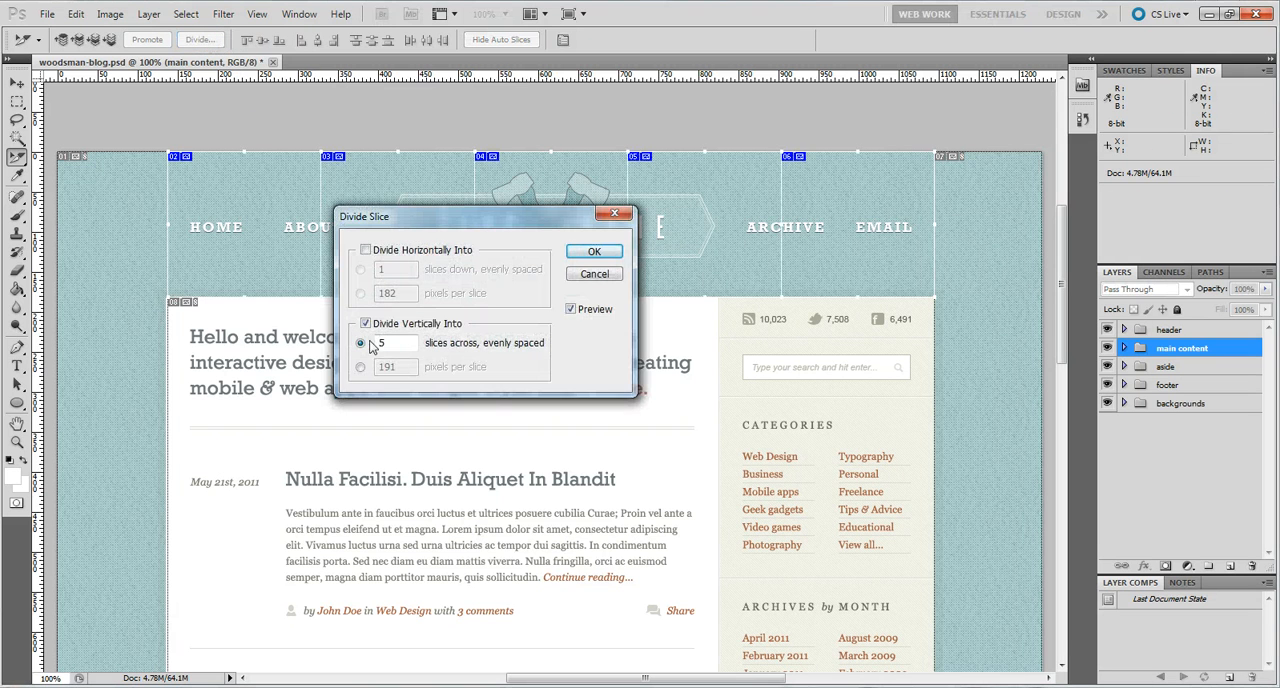
drag(463, 221, 511, 350)
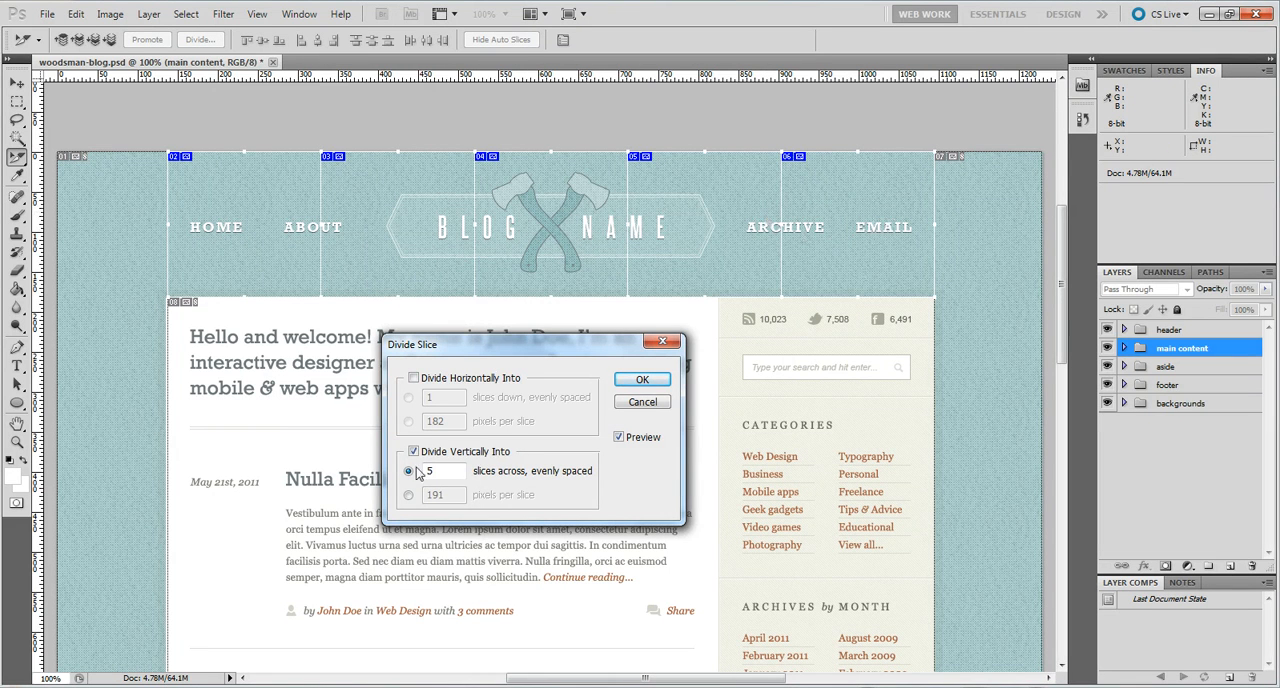
click(642, 380)
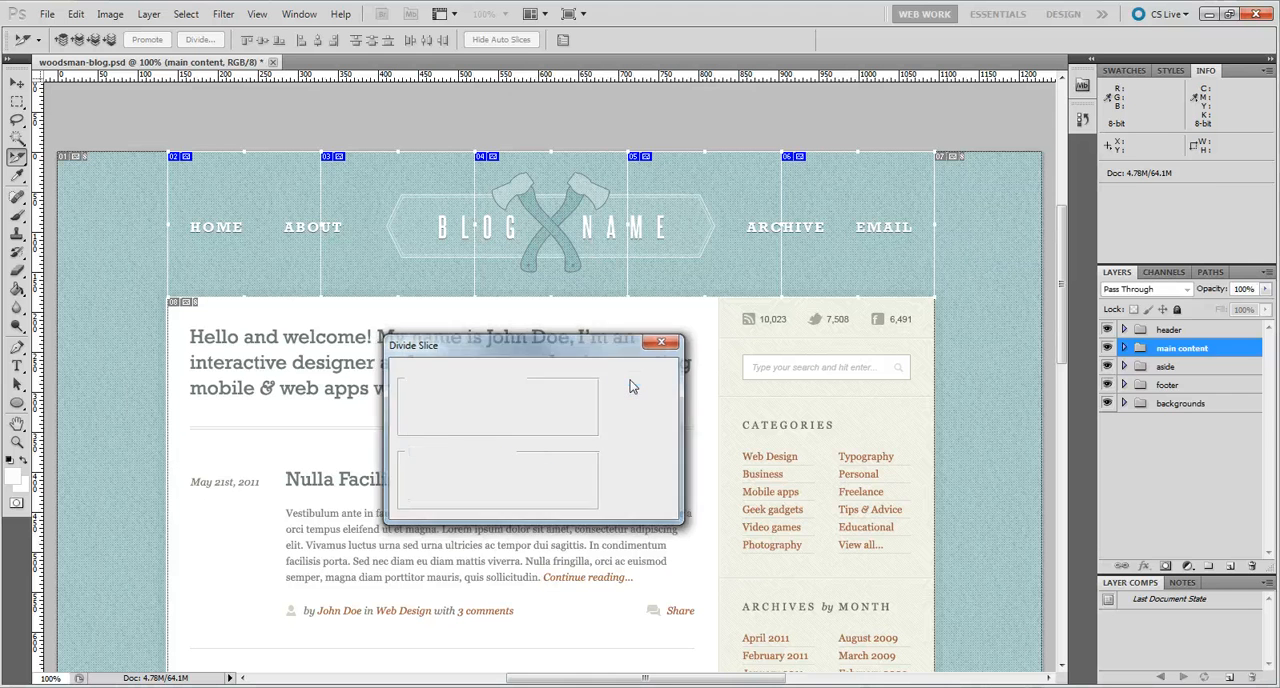
Step: Move the slice dividers into the gaps between HOME, ABOUT, the logo, ARCHIVE and EMAIL, and trim the slices' top and bottom edges closer to the logo
click(25, 162)
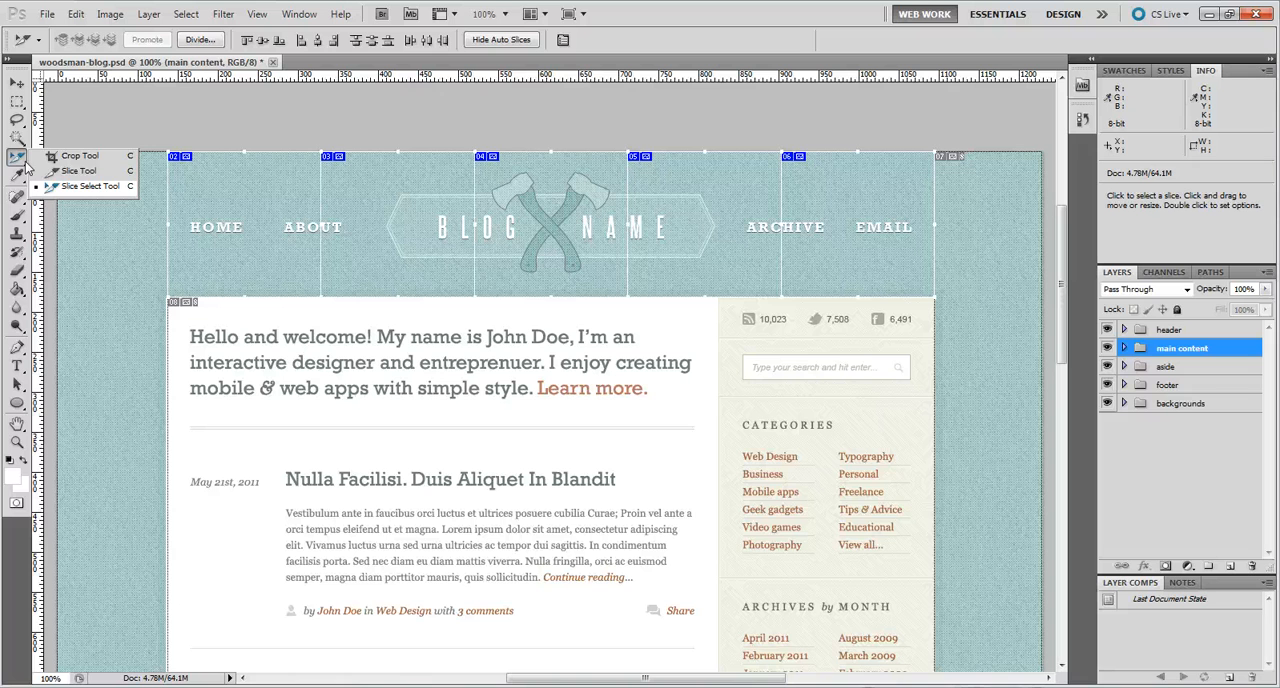
click(78, 171)
drag(322, 227, 267, 227)
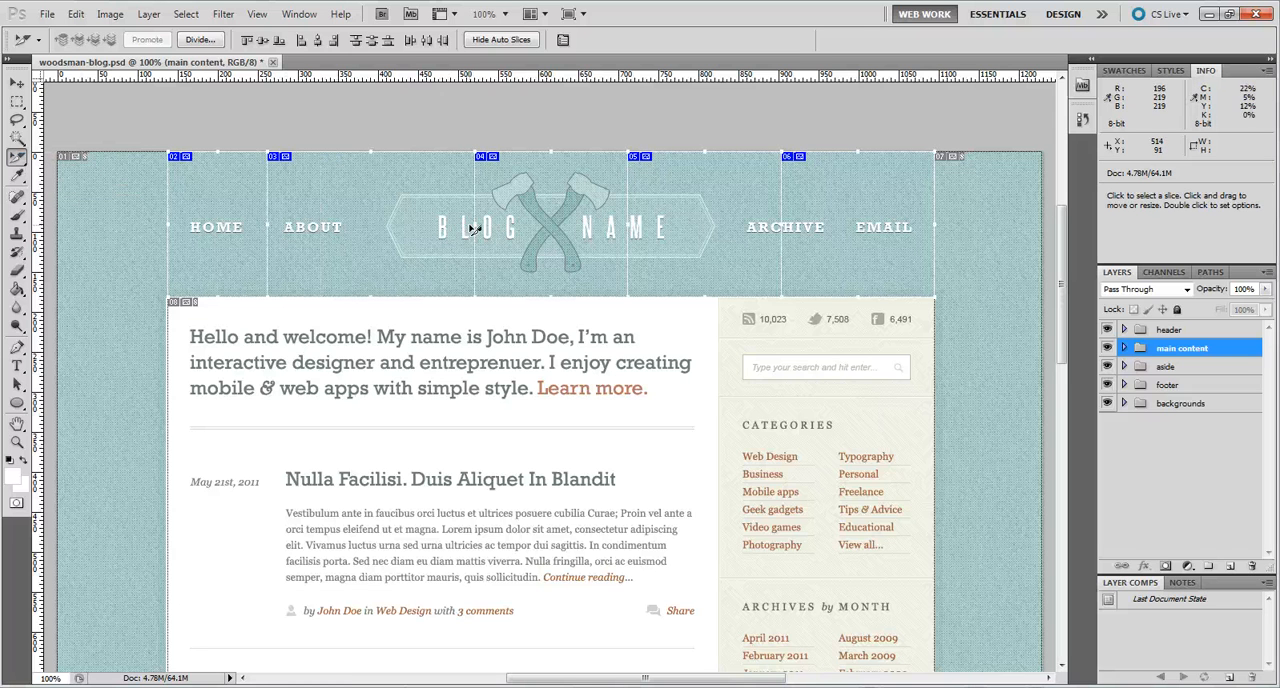
drag(474, 224, 371, 224)
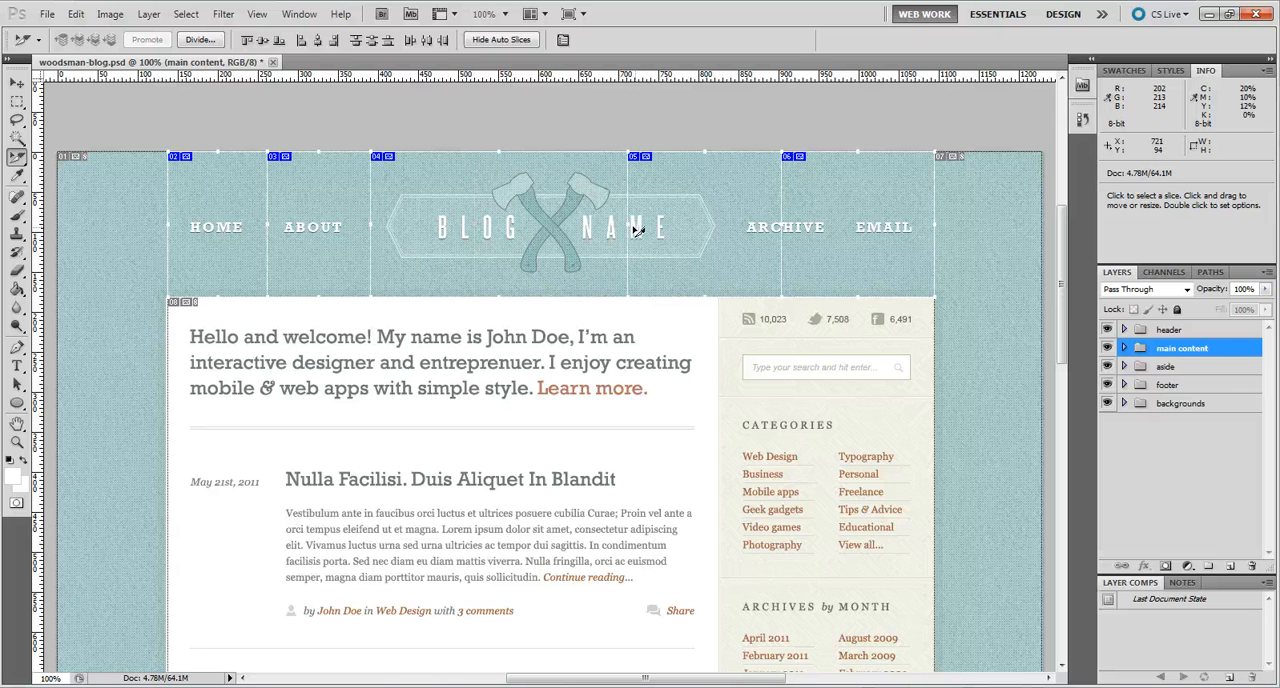
drag(627, 226, 727, 226)
drag(627, 226, 843, 227)
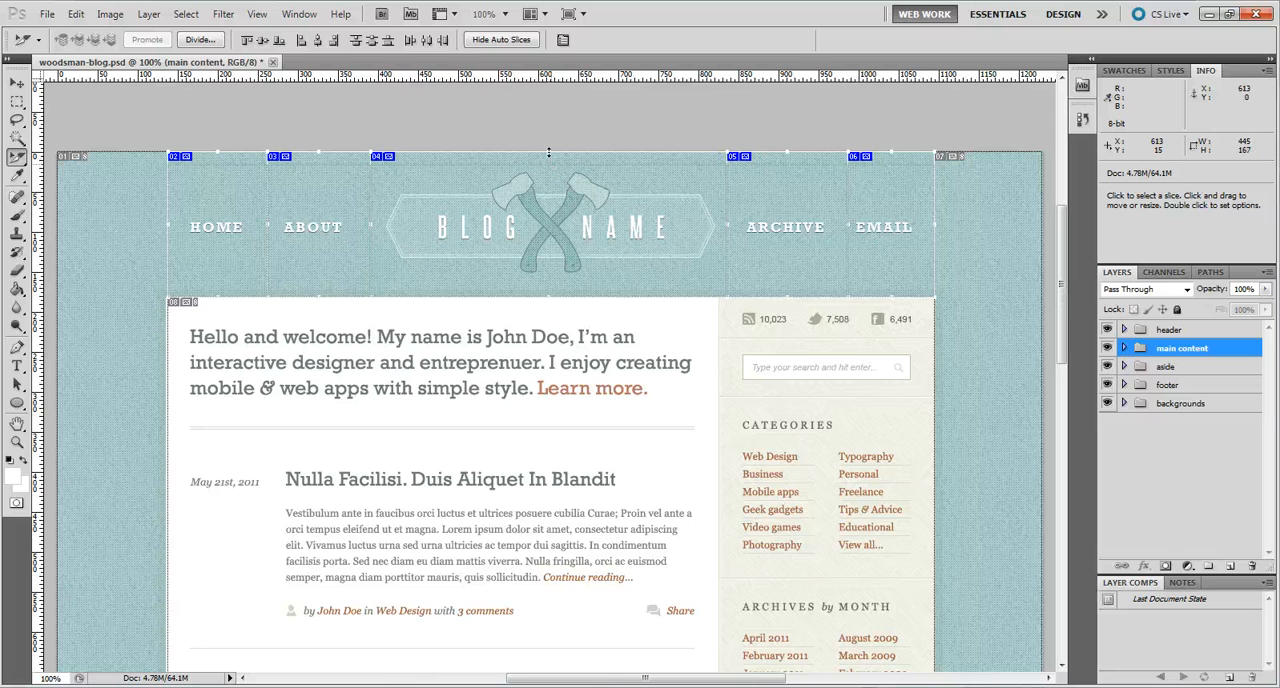
drag(548, 152, 548, 165)
drag(549, 297, 550, 280)
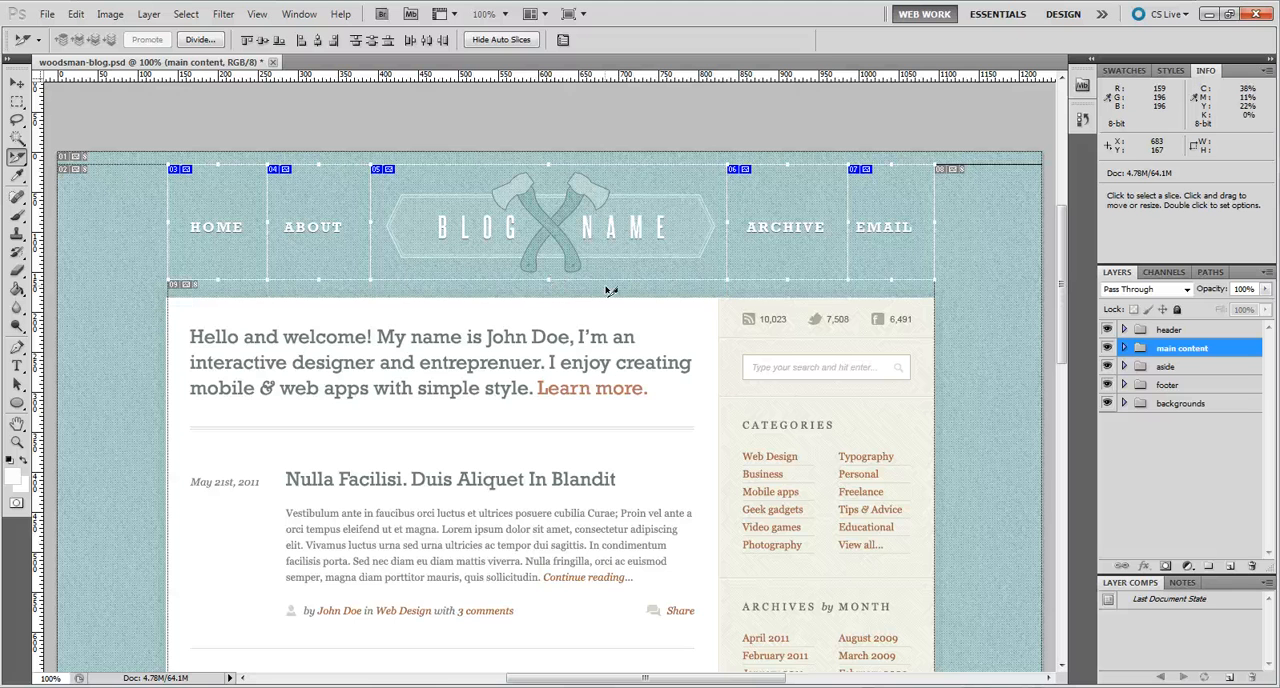